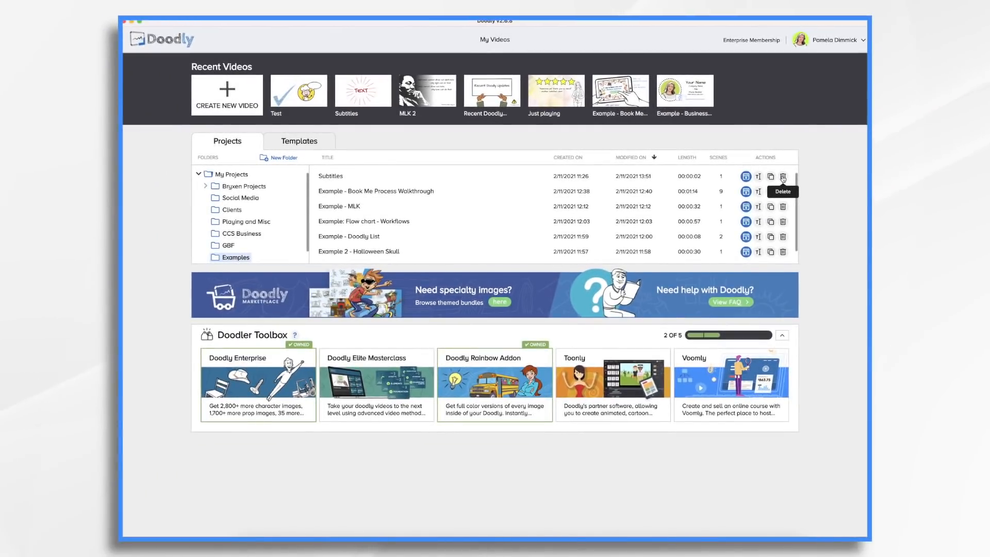
# Open the Recent Doodly Updates project and save a copy titled "Recent Doodly Updates Version 2".
pyautogui.click(488, 94)
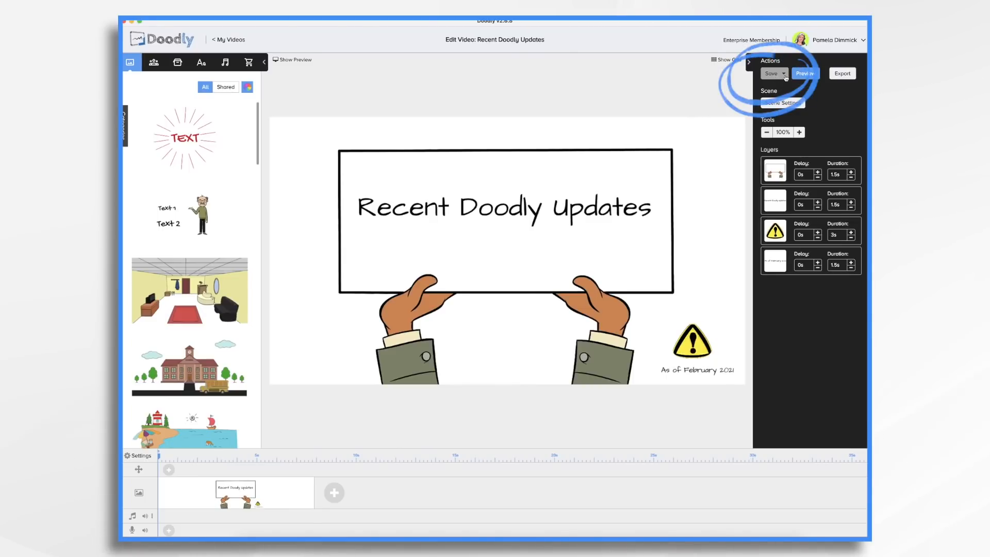
pyautogui.click(784, 75)
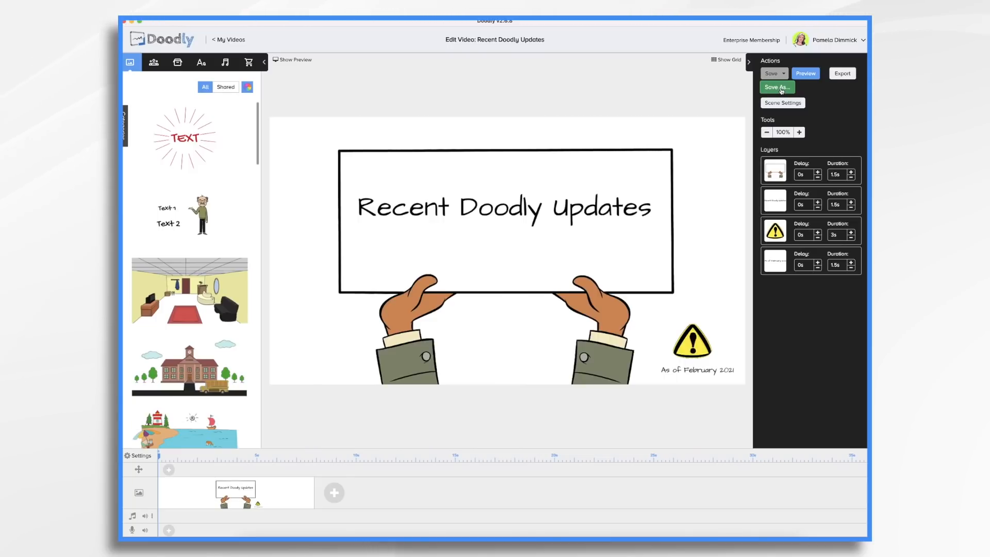
pyautogui.click(778, 87)
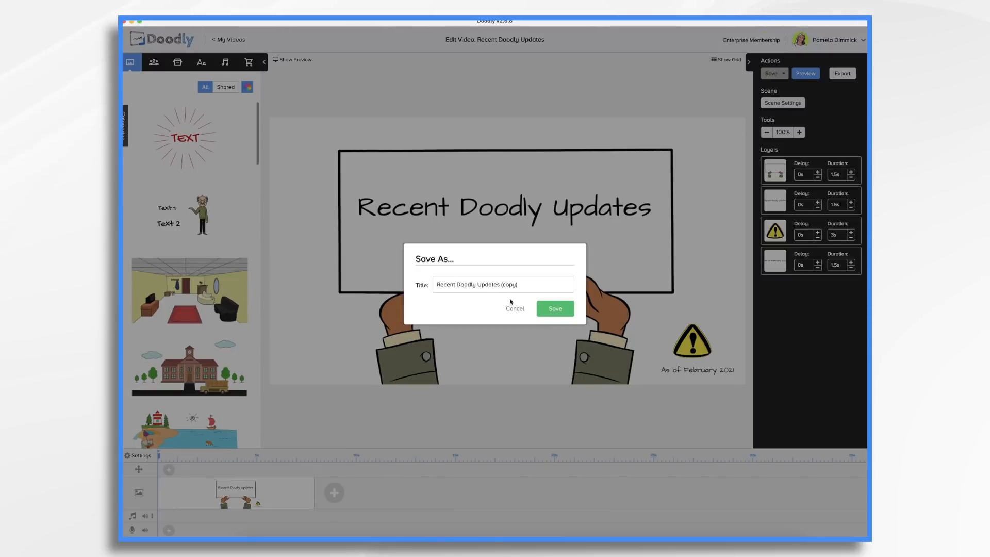
pyautogui.write('Version 2')
pyautogui.click(559, 310)
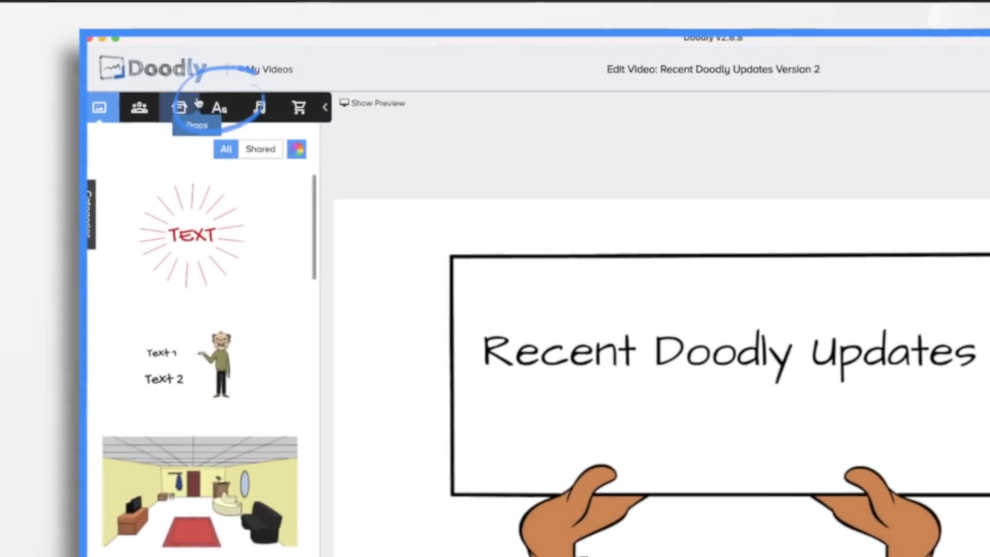
# Browse the font library to examine the available typefaces.
pyautogui.click(219, 111)
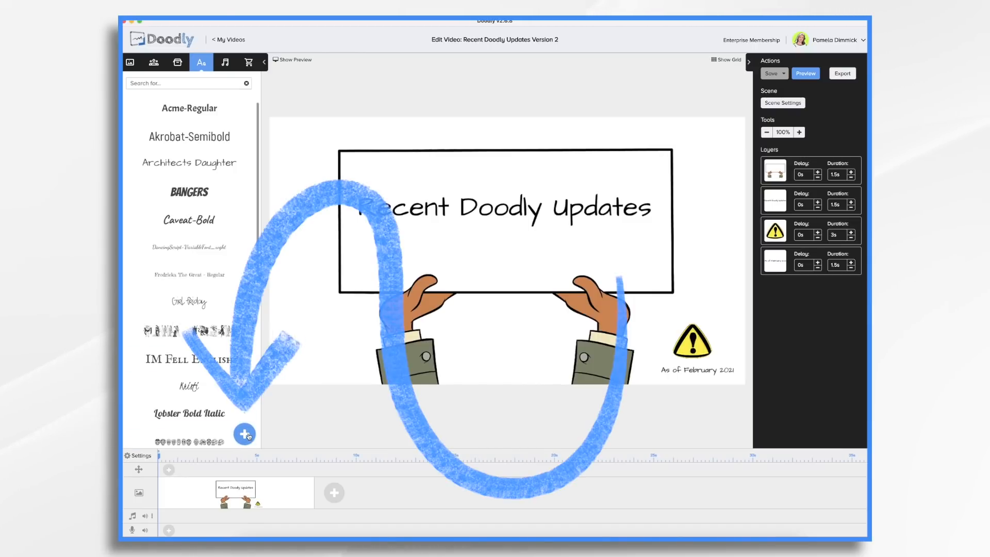
pyautogui.scroll(-3, 175, 229)
pyautogui.scroll(-6, 175, 230)
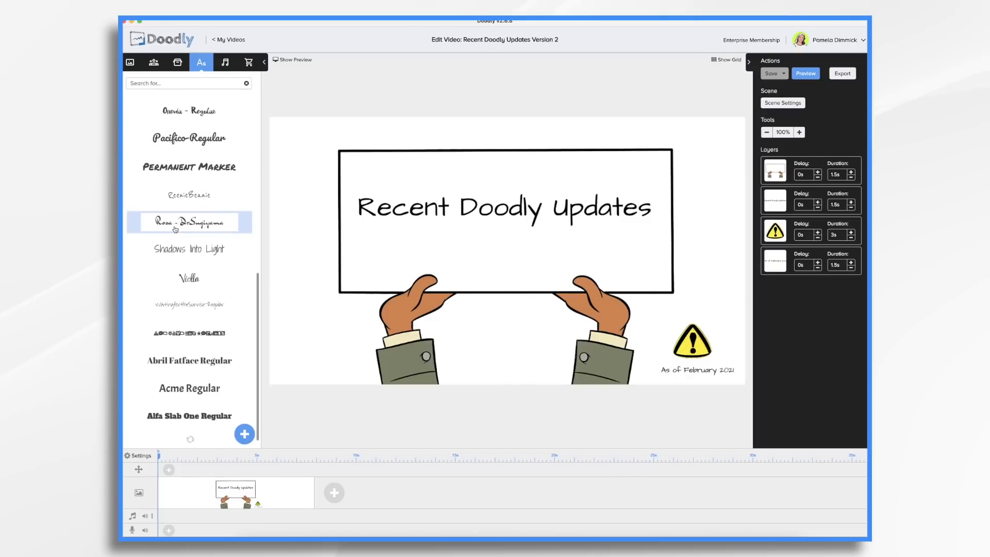
pyautogui.scroll(-3, 180, 258)
pyautogui.scroll(-2, 181, 320)
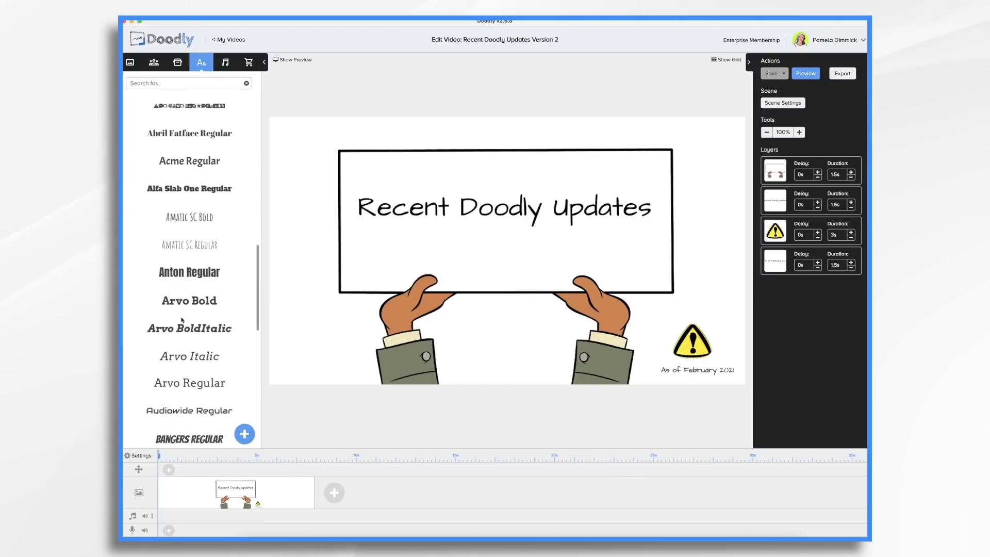
pyautogui.scroll(-9, 220, 155)
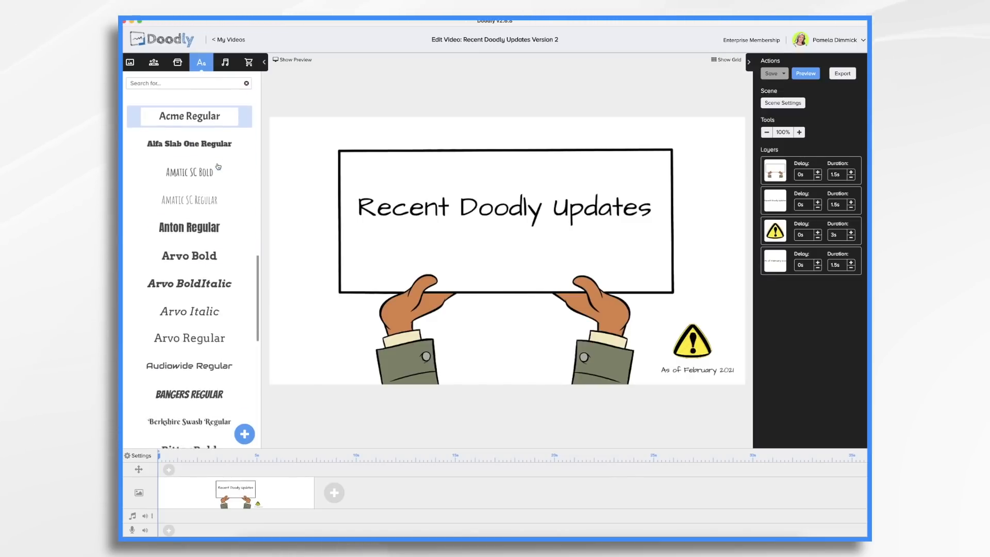
pyautogui.scroll(-10, 221, 151)
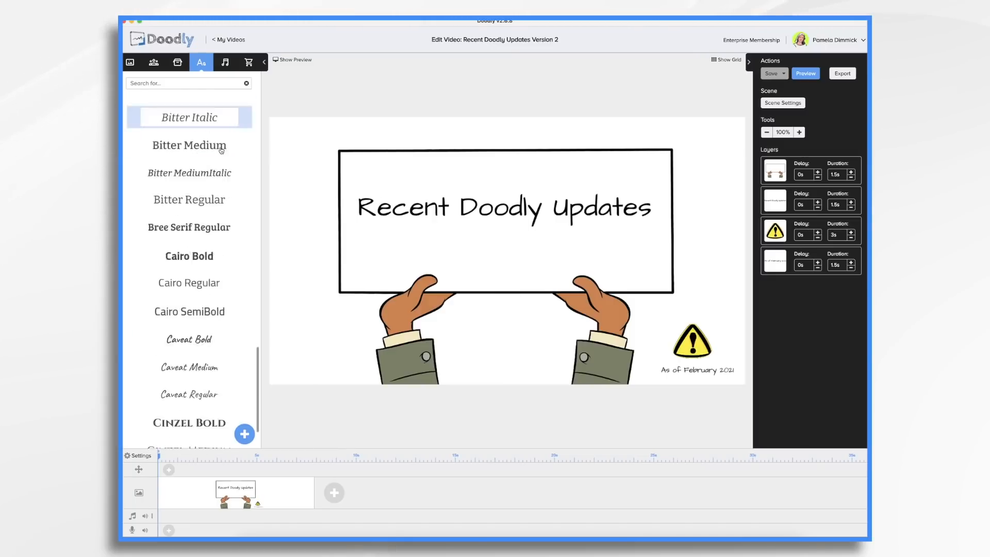
pyautogui.scroll(-12, 218, 240)
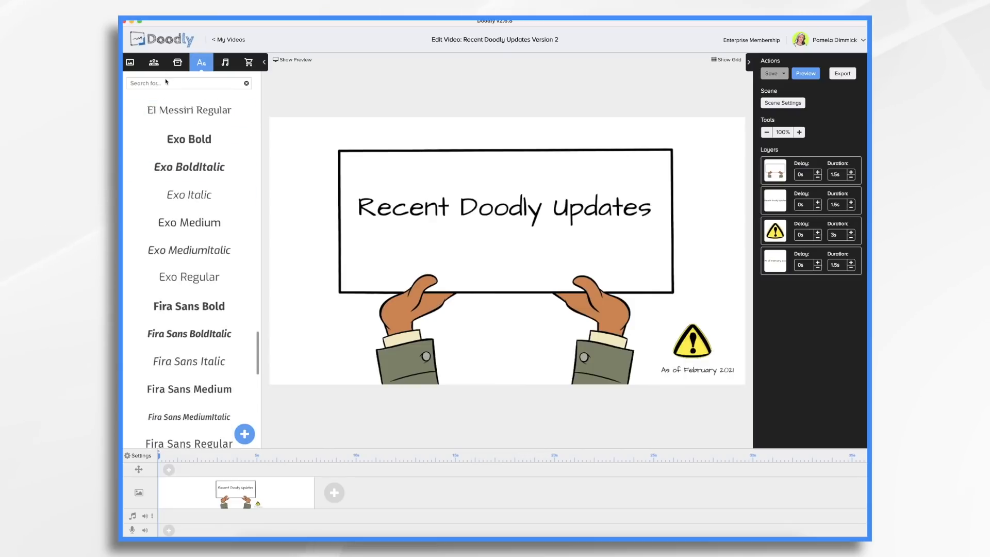
# Search the fonts for "pac" and replace the font of the "Recent Doodly Updates" title with Pacifico Regular.
pyautogui.click(185, 83)
pyautogui.write('pac')
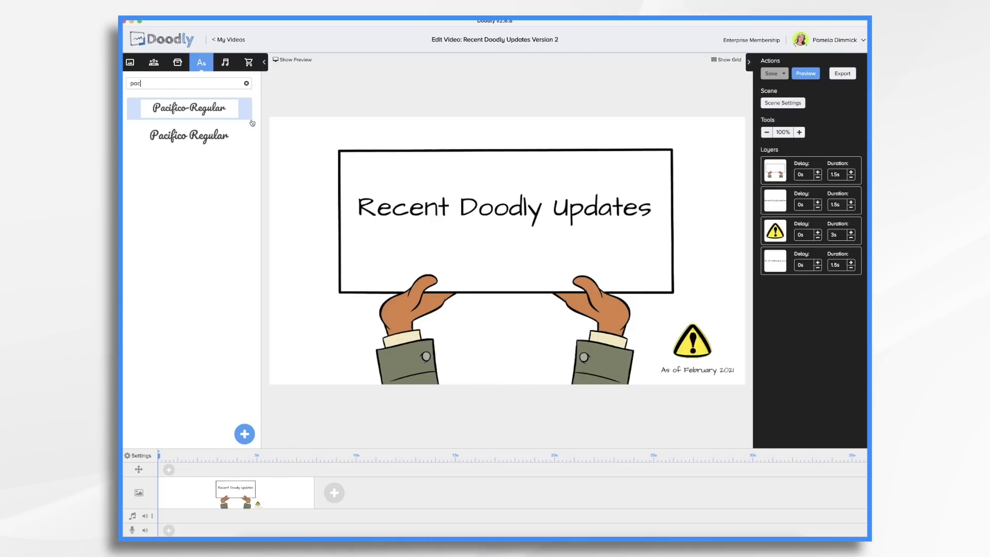
pyautogui.click(539, 209)
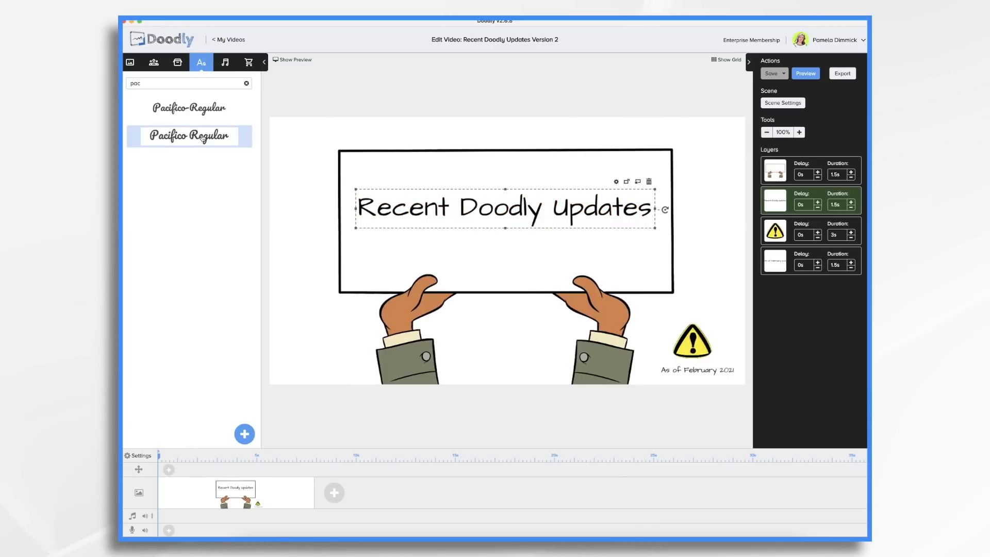
pyautogui.moveTo(203, 140); pyautogui.dragTo(467, 211)
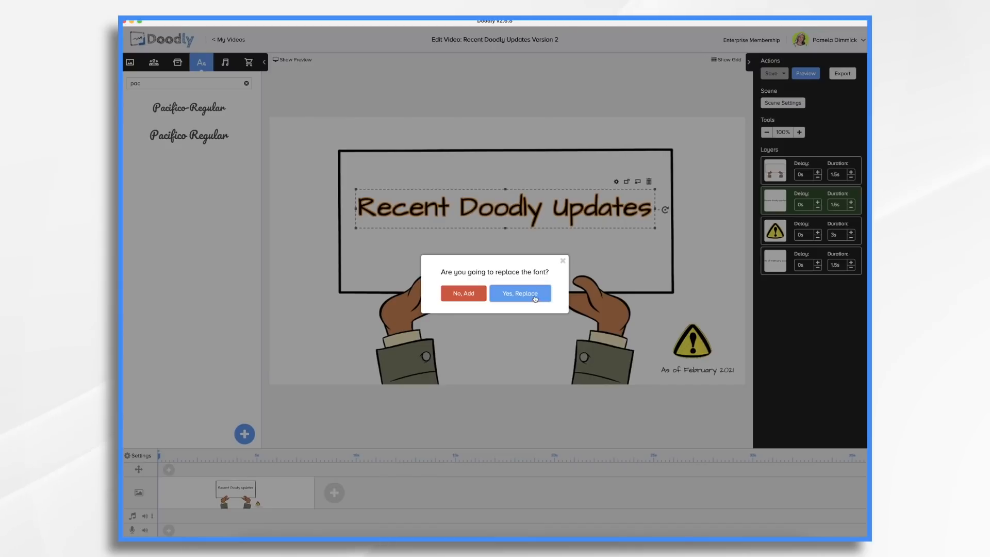
pyautogui.click(535, 299)
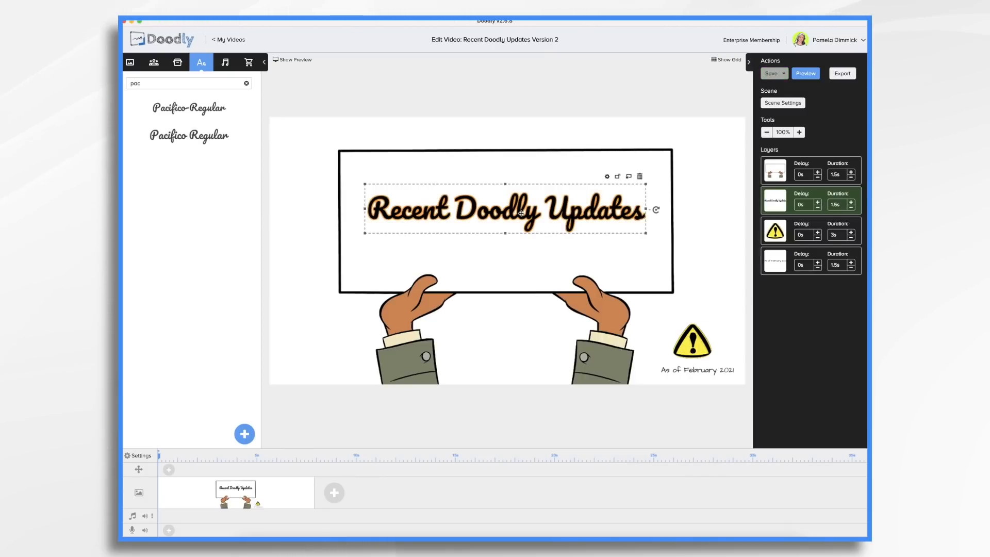
# Set the colour of the whole "Recent Doodly Updates" title to red #D0021B.
pyautogui.click(608, 176)
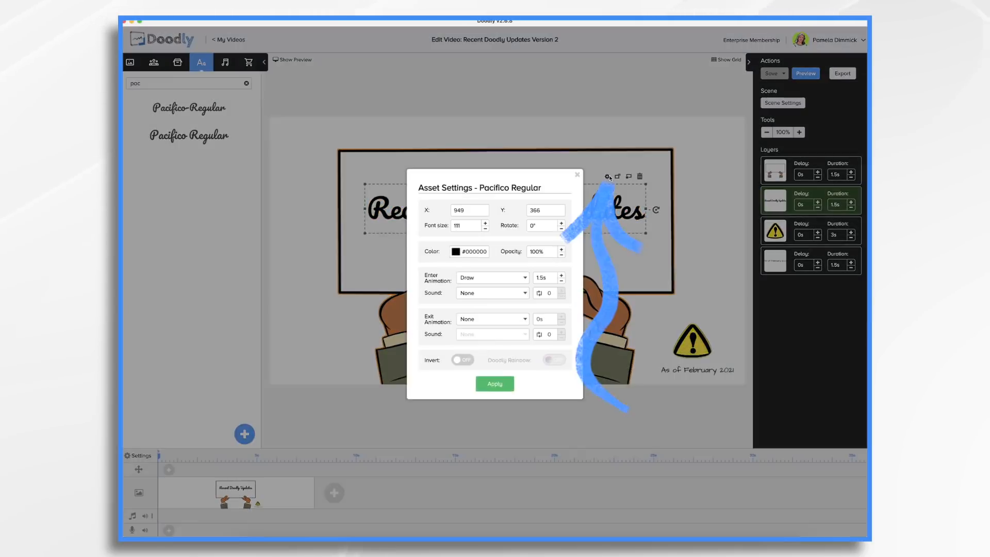
pyautogui.click(455, 250)
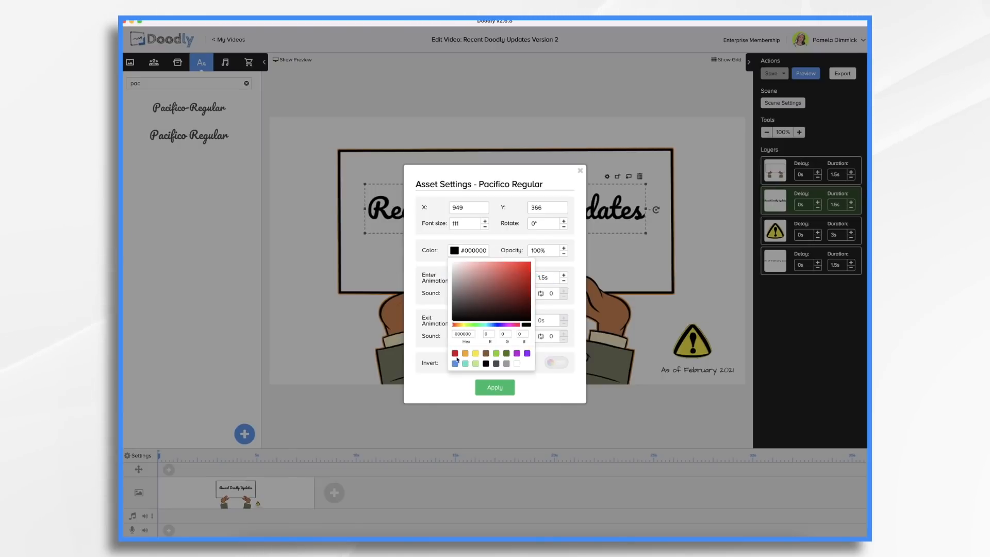
pyautogui.click(455, 353)
pyautogui.click(497, 391)
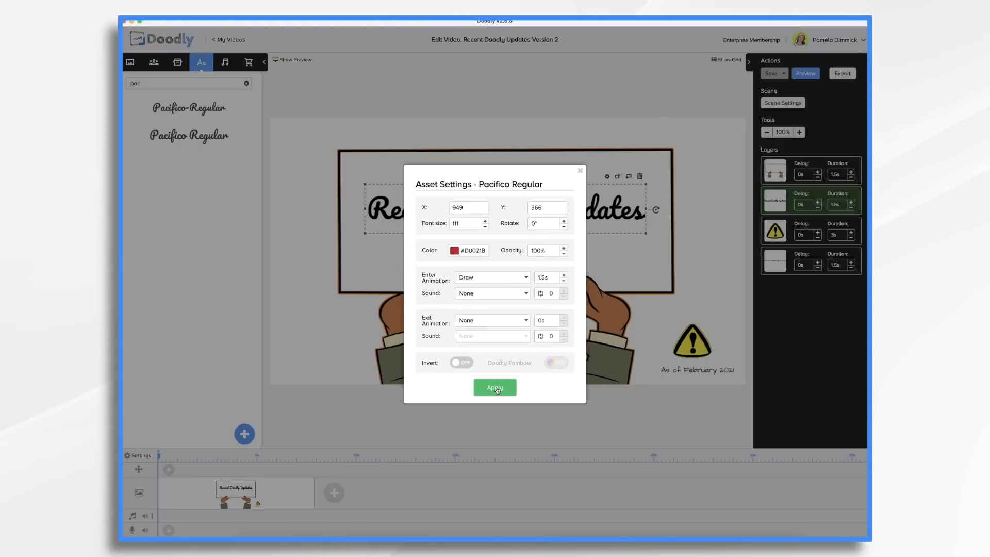
pyautogui.click(494, 388)
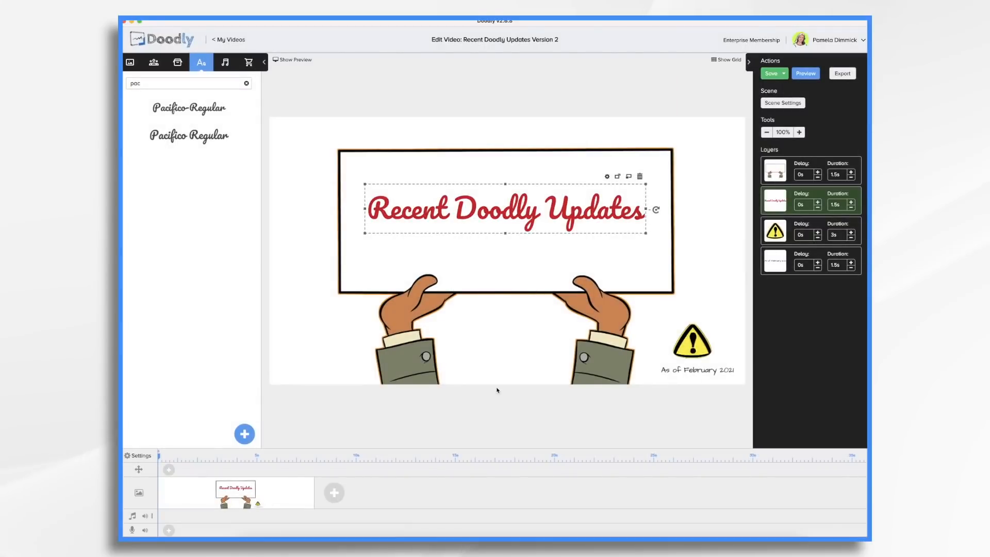
# Recolour only the word "Doodly" in the title to blue.
pyautogui.doubleClick(541, 211)
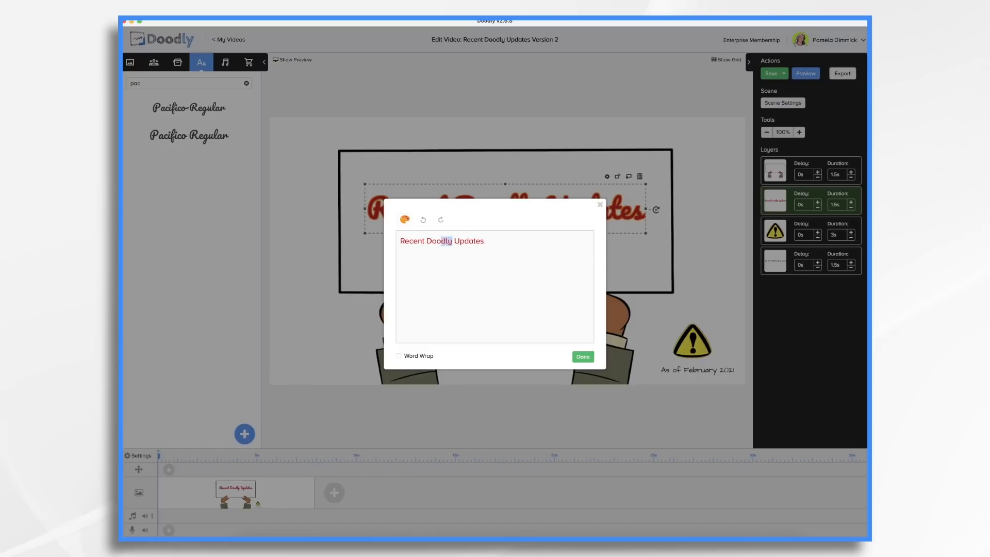
pyautogui.doubleClick(447, 241)
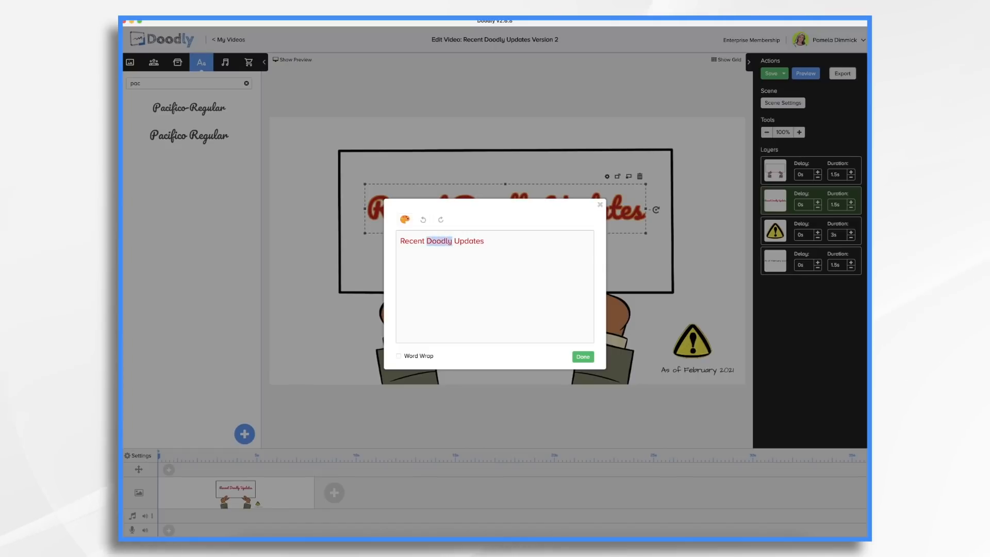
pyautogui.click(405, 220)
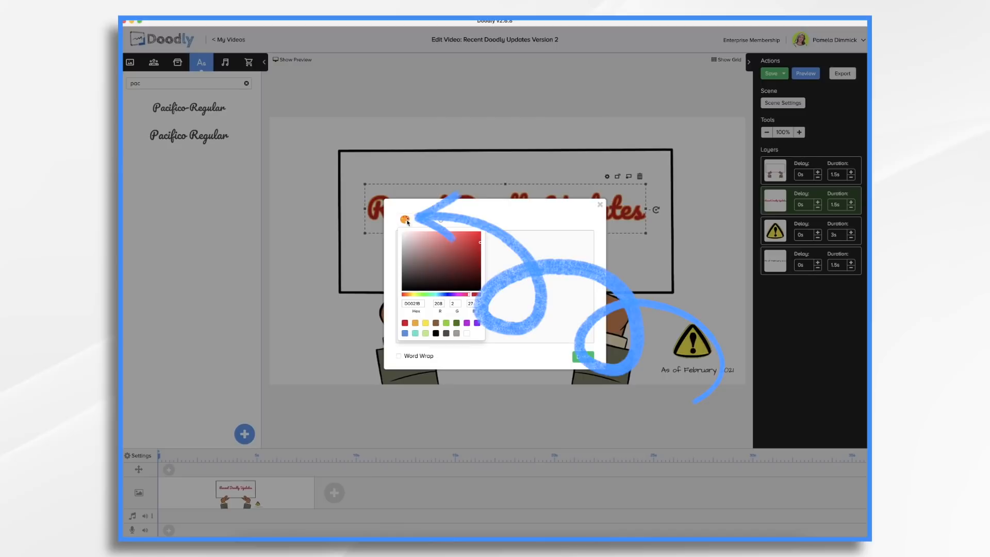
pyautogui.click(405, 333)
pyautogui.click(588, 358)
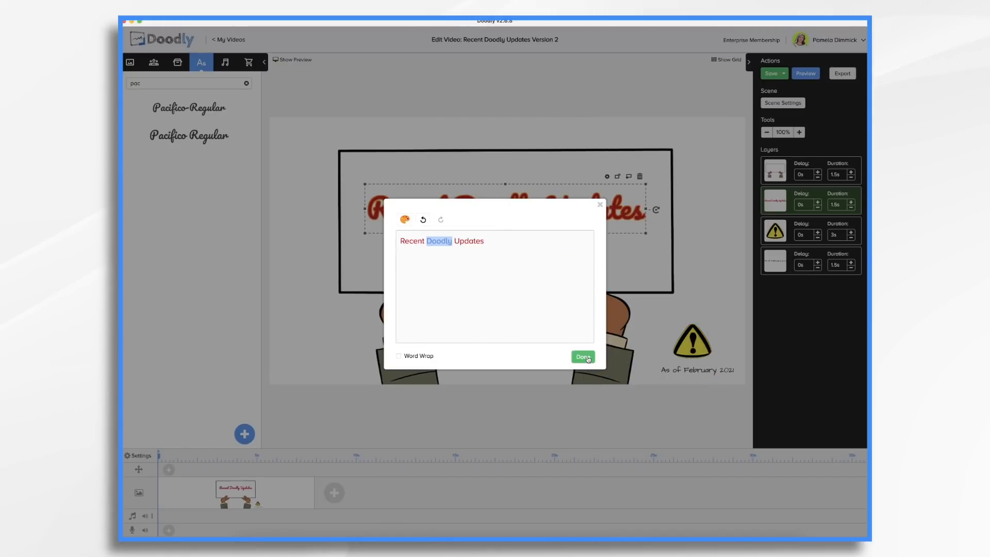
pyautogui.click(583, 358)
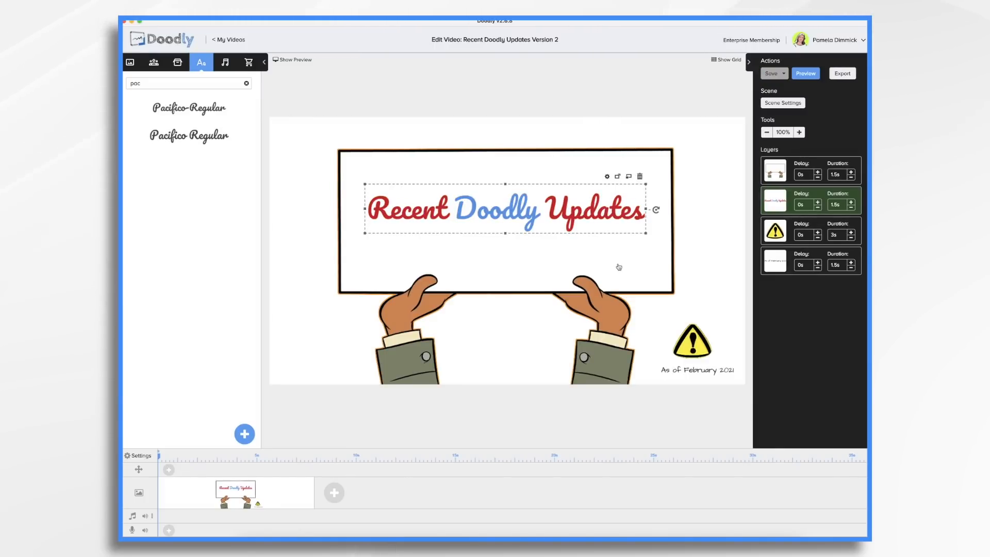
pyautogui.click(661, 316)
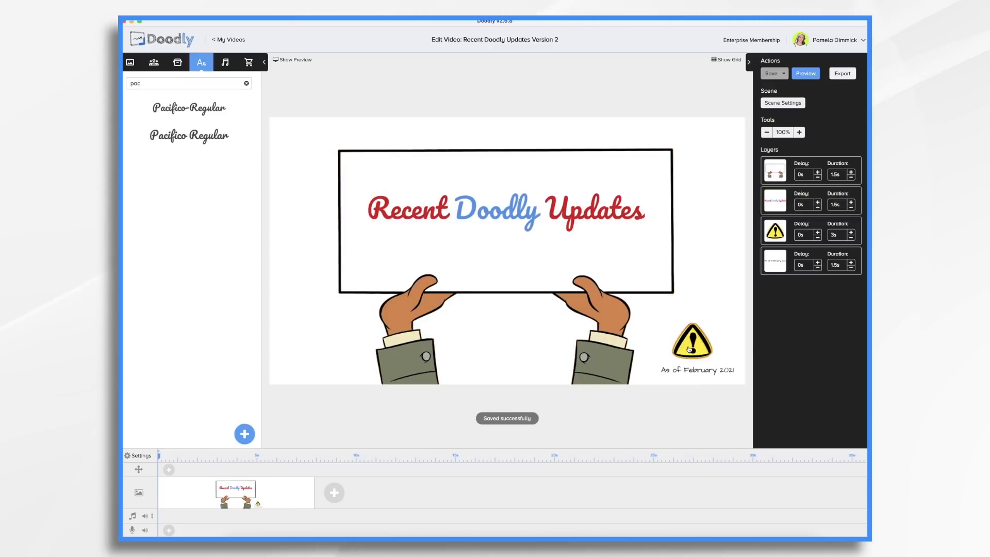
# Open the yellow warning sign for asset editing and set its reveal mode to Fade.
pyautogui.click(689, 349)
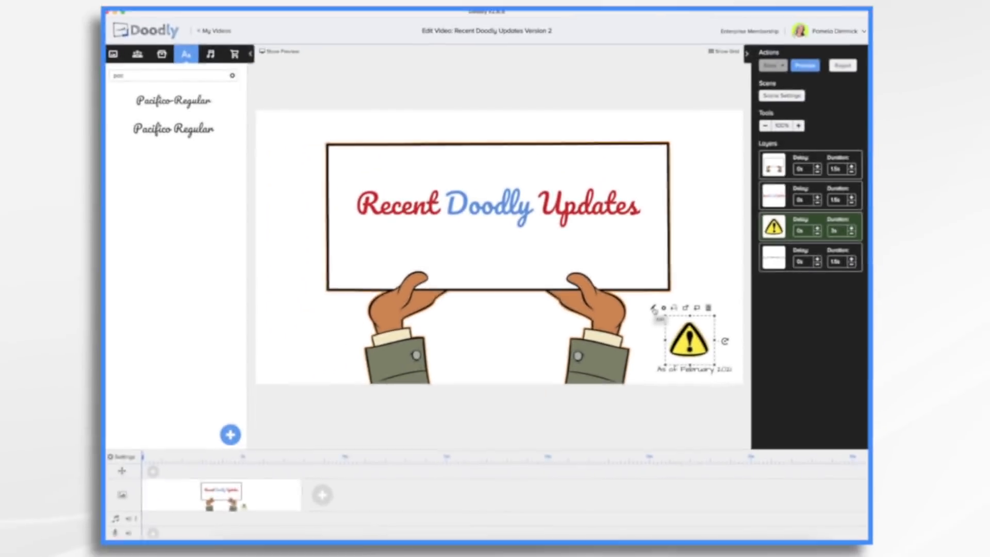
pyautogui.click(653, 308)
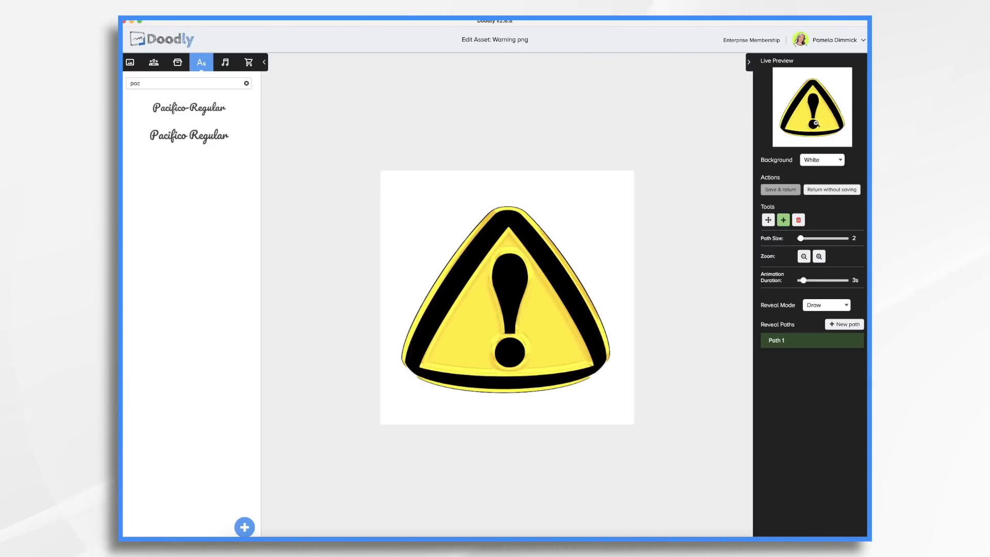
pyautogui.click(827, 306)
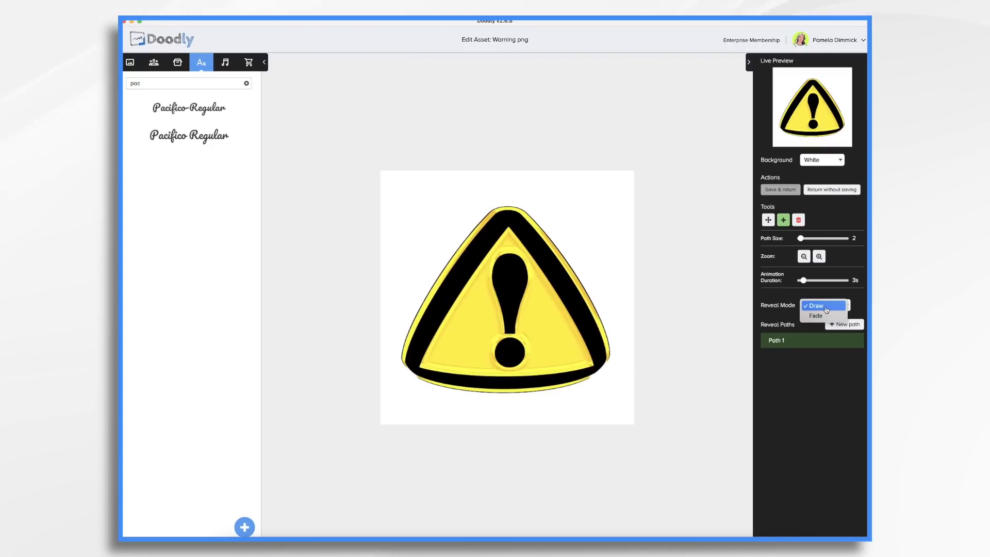
pyautogui.click(816, 315)
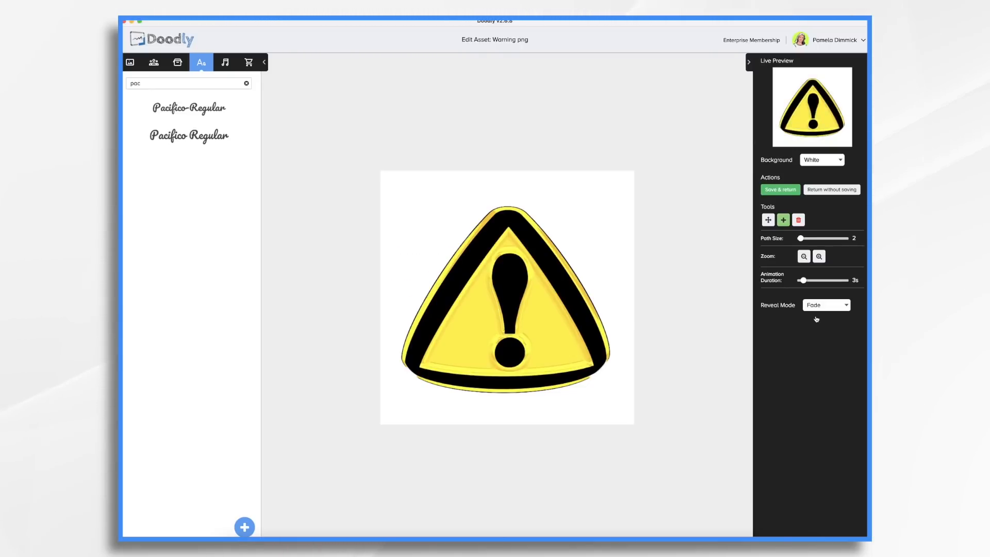
# Preview the warning sign against the Black and Transparent backgrounds in the asset editor.
pyautogui.click(830, 161)
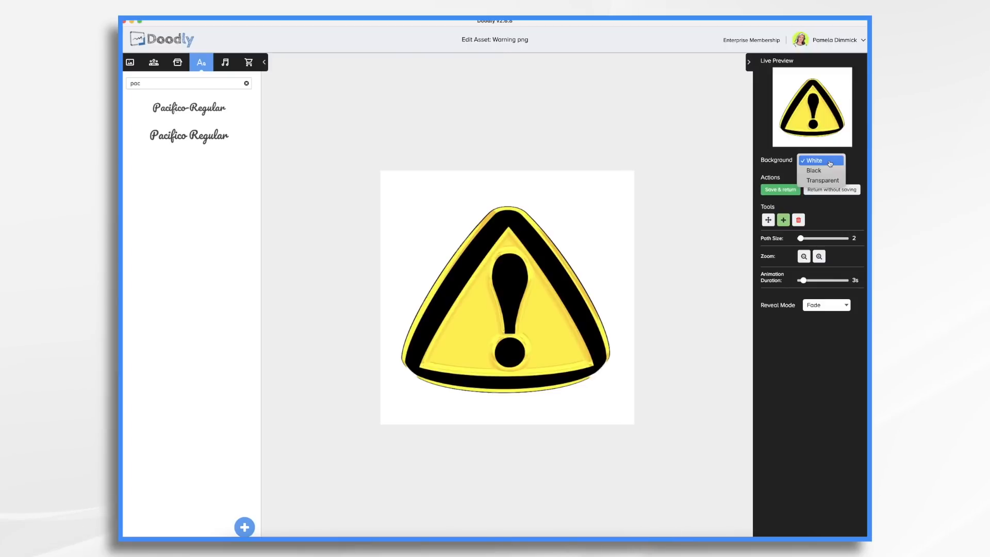
pyautogui.click(816, 173)
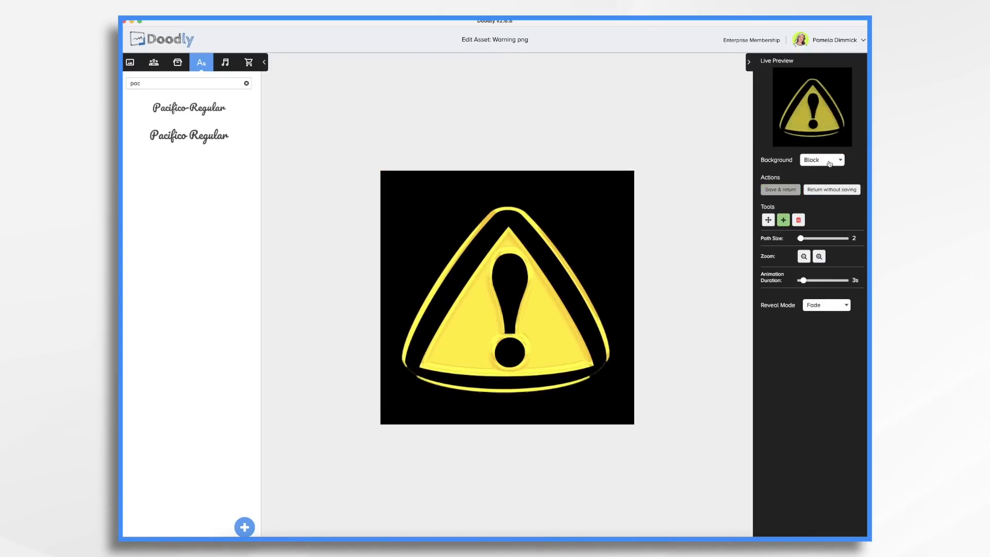
pyautogui.click(823, 171)
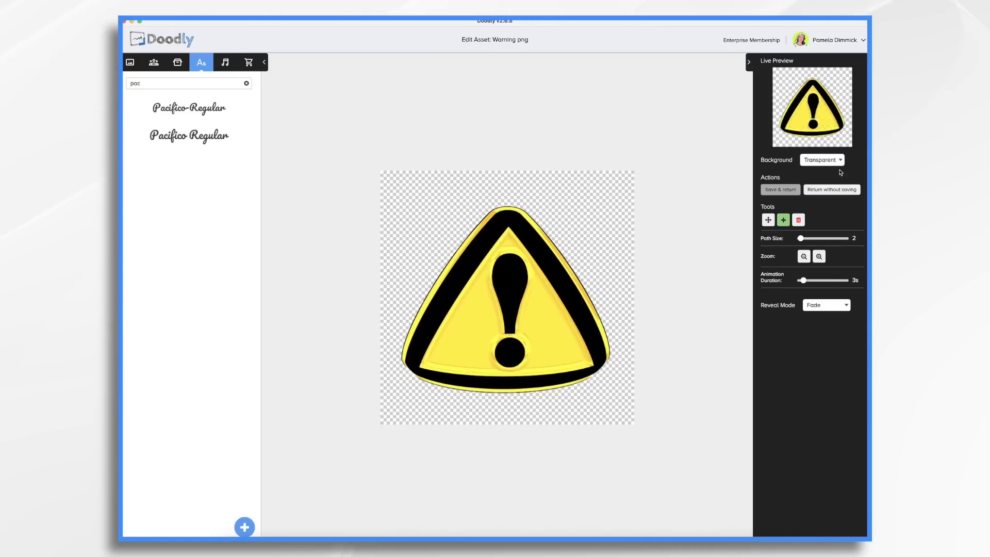
pyautogui.click(828, 160)
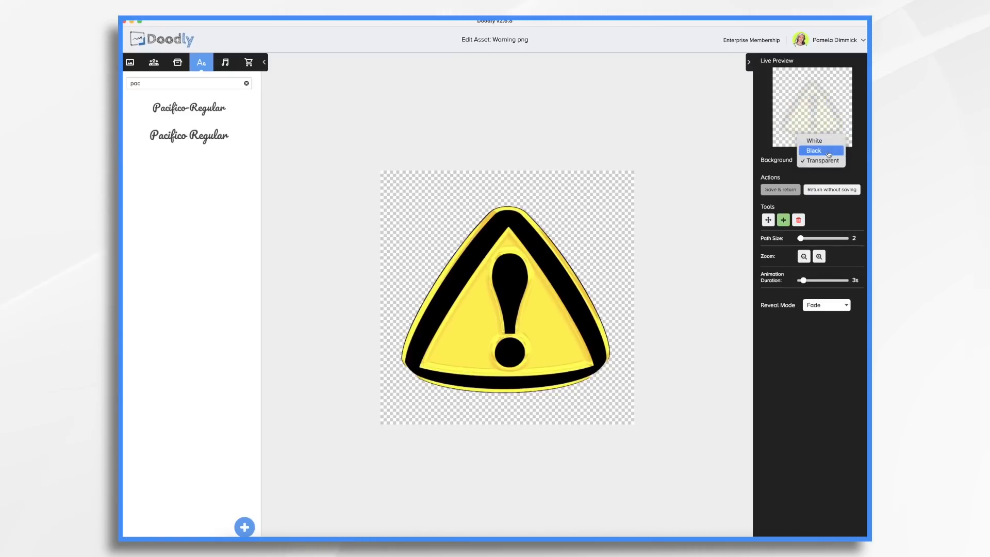
pyautogui.click(828, 151)
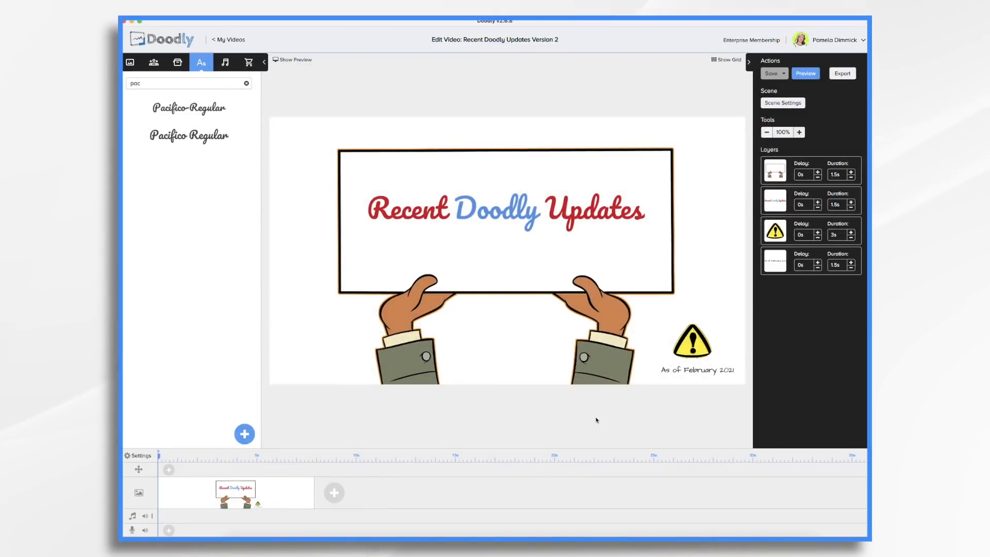
# Filter the audio library to Sound Effects and place Crumpled Paper on the music track at about 5.5 s.
pyautogui.click(226, 62)
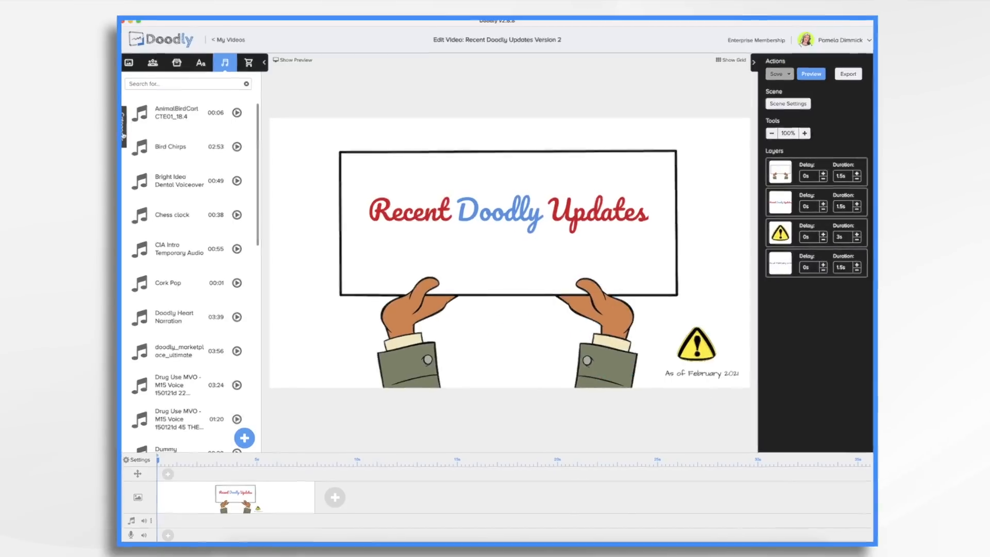
pyautogui.click(124, 132)
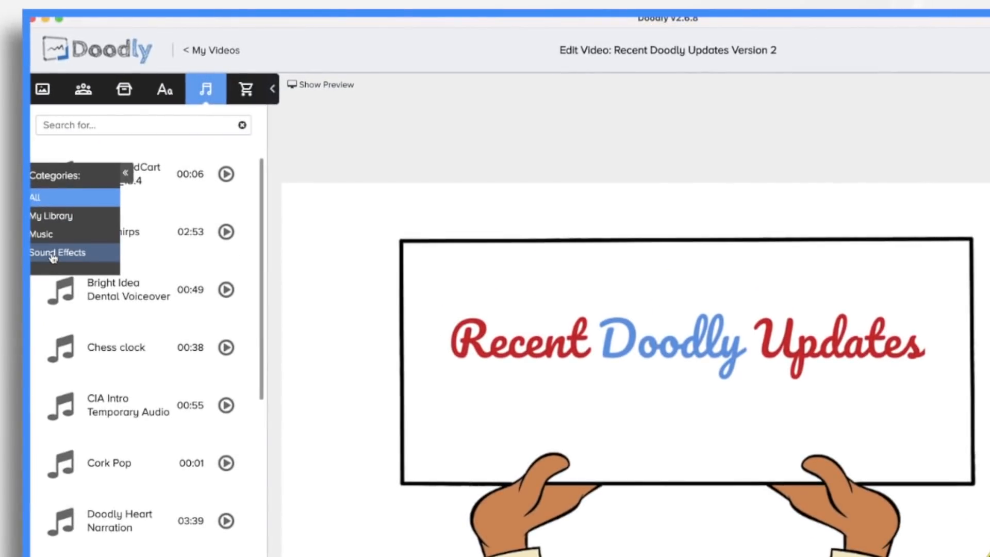
pyautogui.click(53, 253)
pyautogui.scroll(-5, 168, 360)
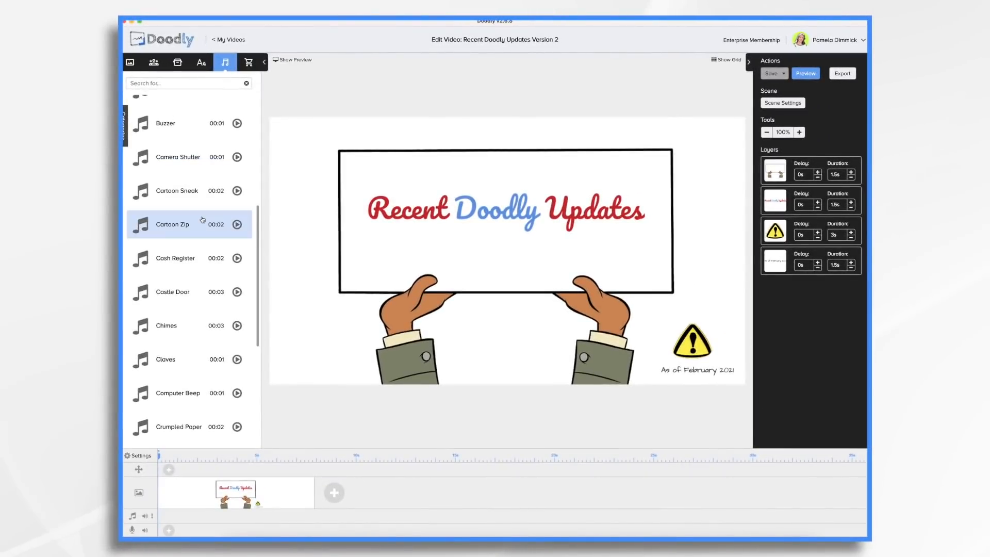
pyautogui.scroll(-5, 202, 219)
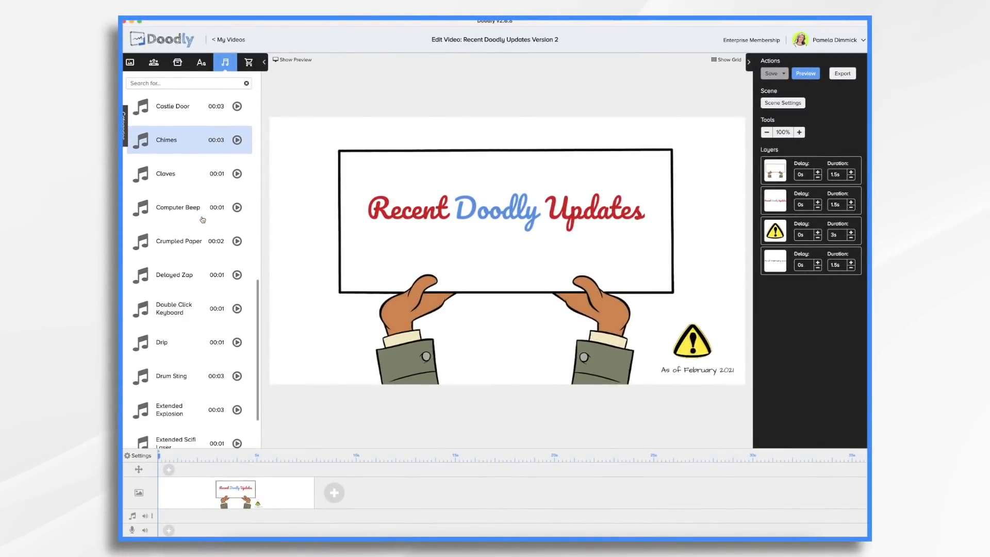
pyautogui.scroll(-1, 202, 220)
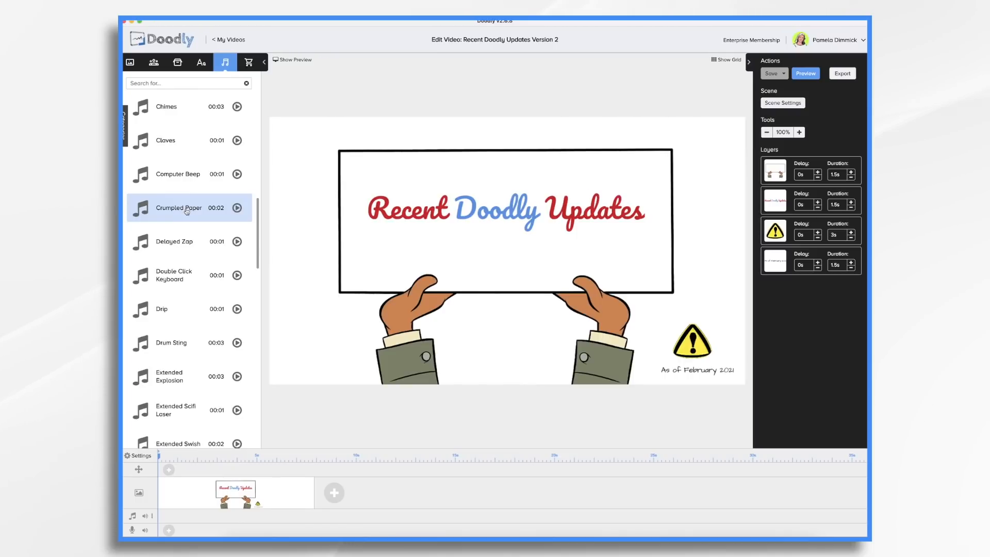
pyautogui.moveTo(186, 212); pyautogui.dragTo(281, 523)
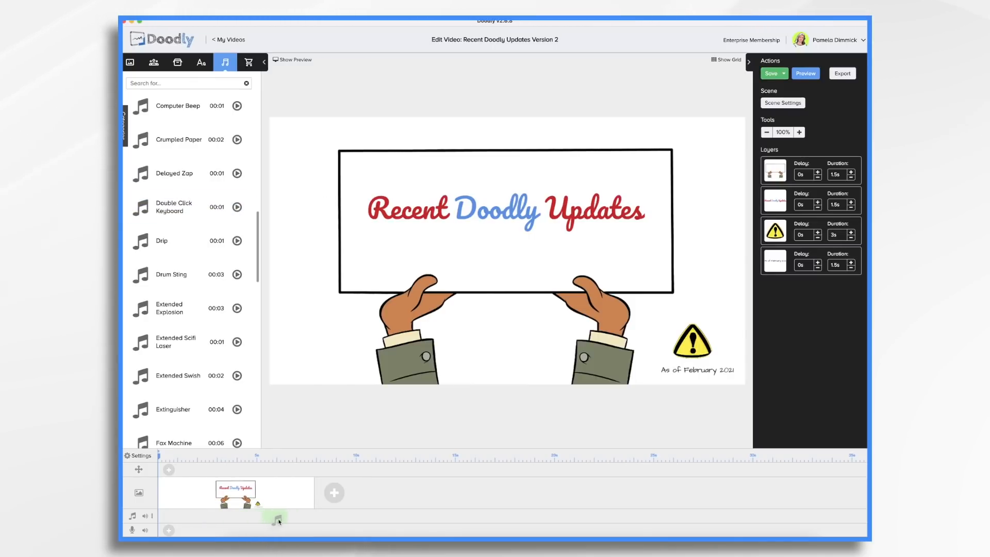
pyautogui.moveTo(280, 521); pyautogui.dragTo(280, 521)
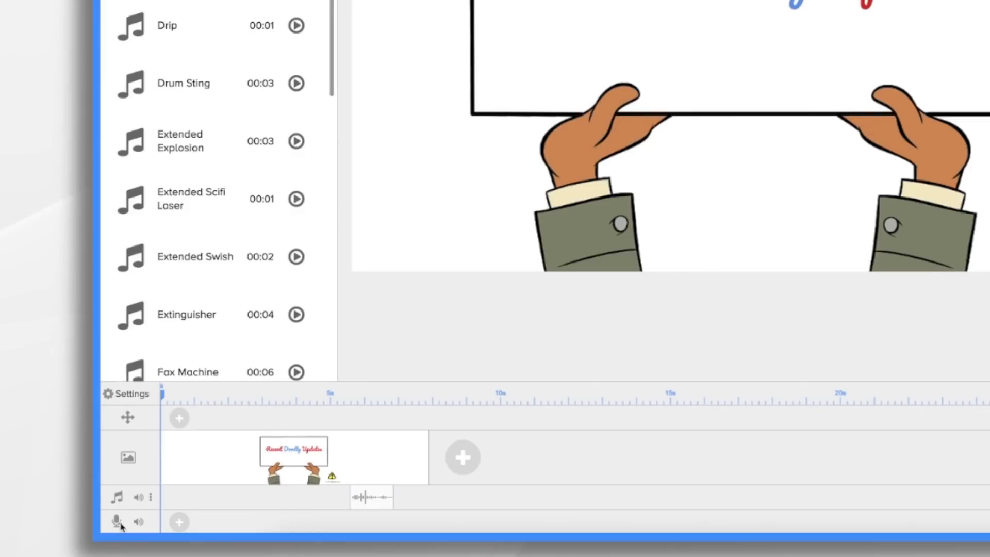
# Add a second music track to the timeline.
pyautogui.click(151, 498)
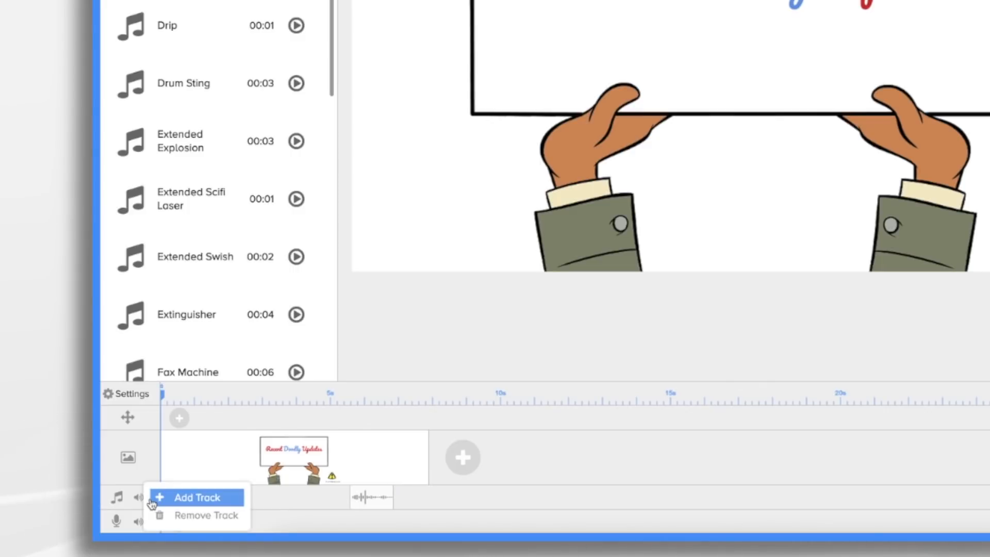
pyautogui.click(198, 498)
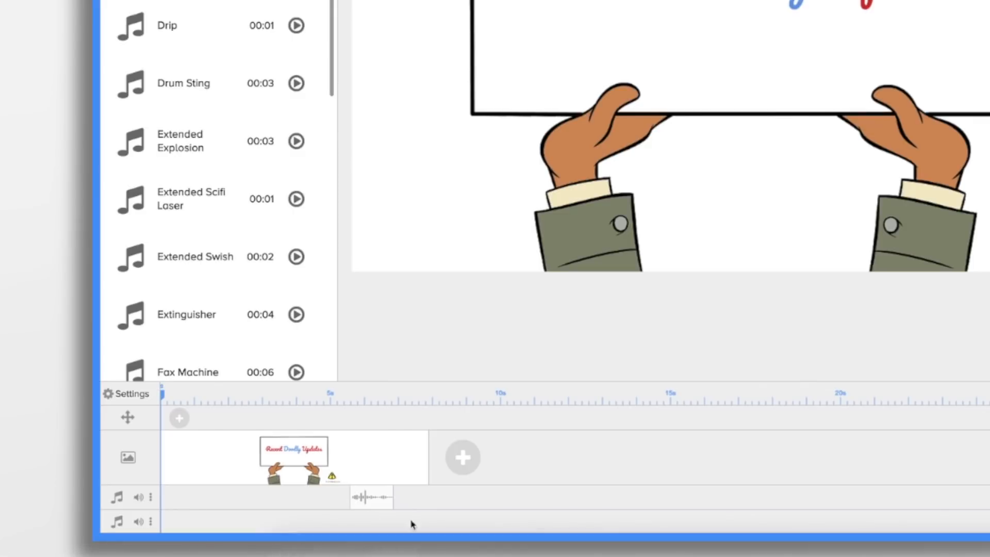
pyautogui.scroll(-1, 456, 516)
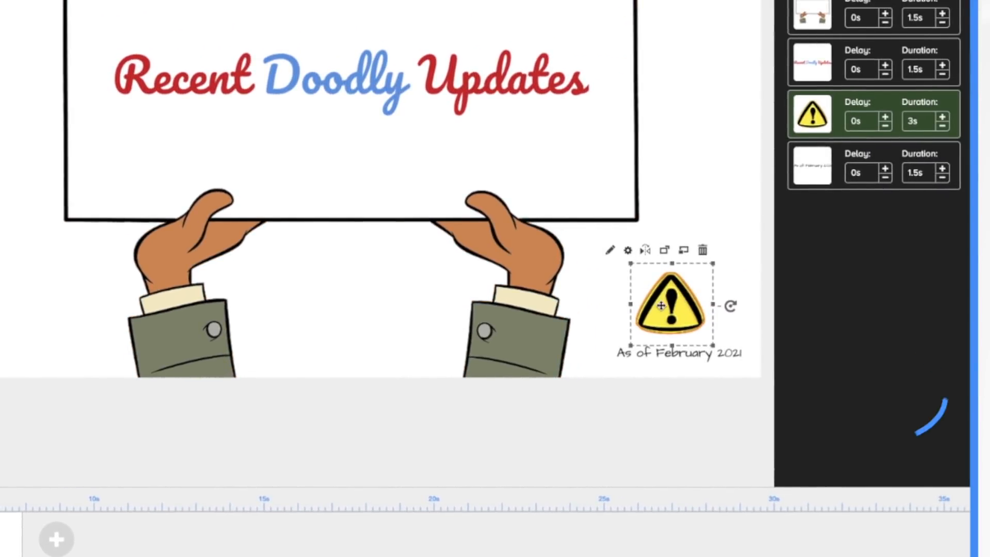
# Open the yellow warning sign's asset settings and assign the Fax Machine sound to its enter animation.
pyautogui.click(628, 251)
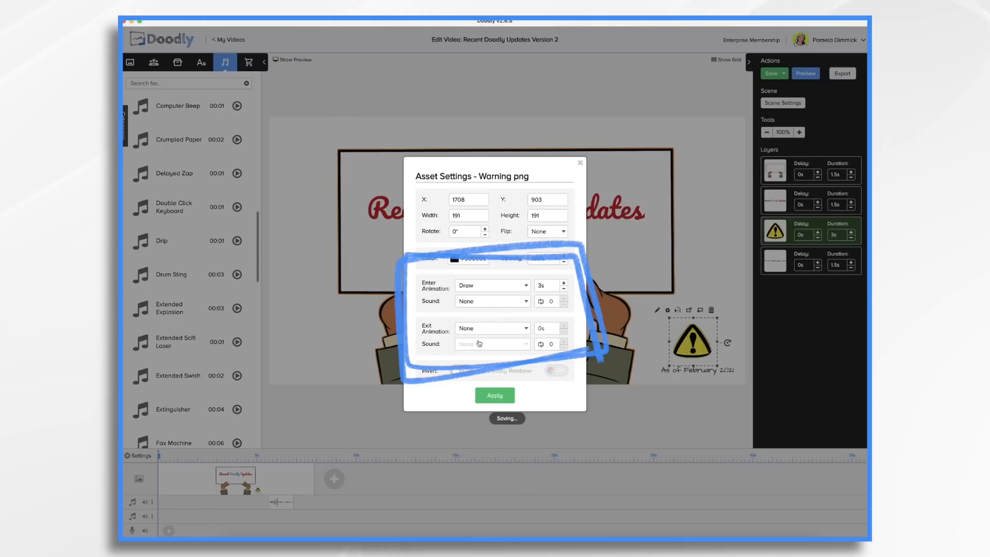
pyautogui.click(527, 302)
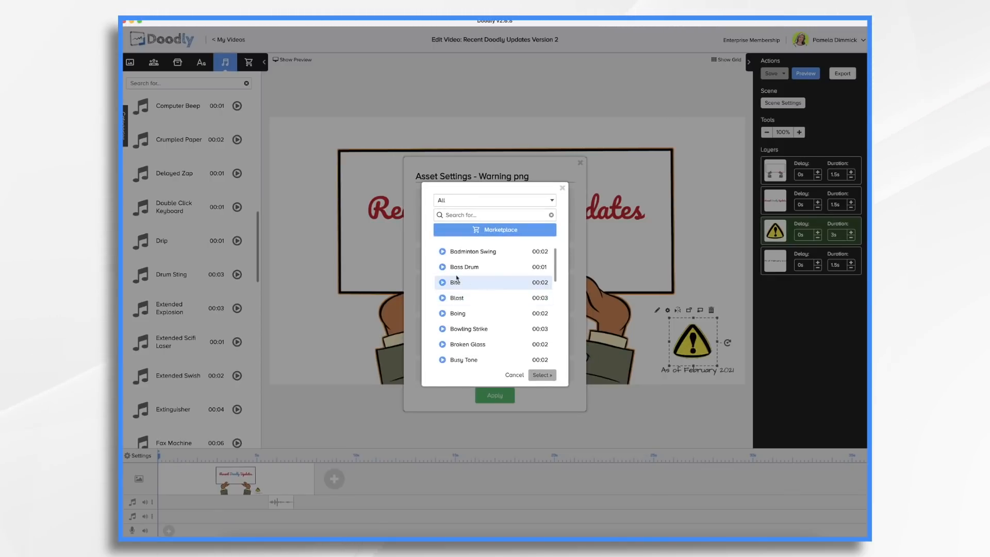
pyautogui.scroll(-6, 456, 277)
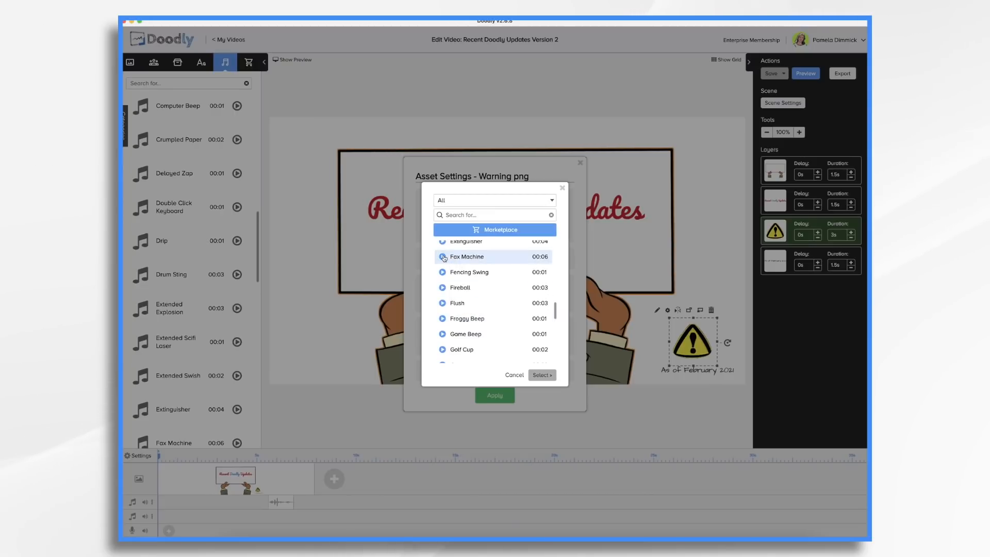
pyautogui.click(443, 258)
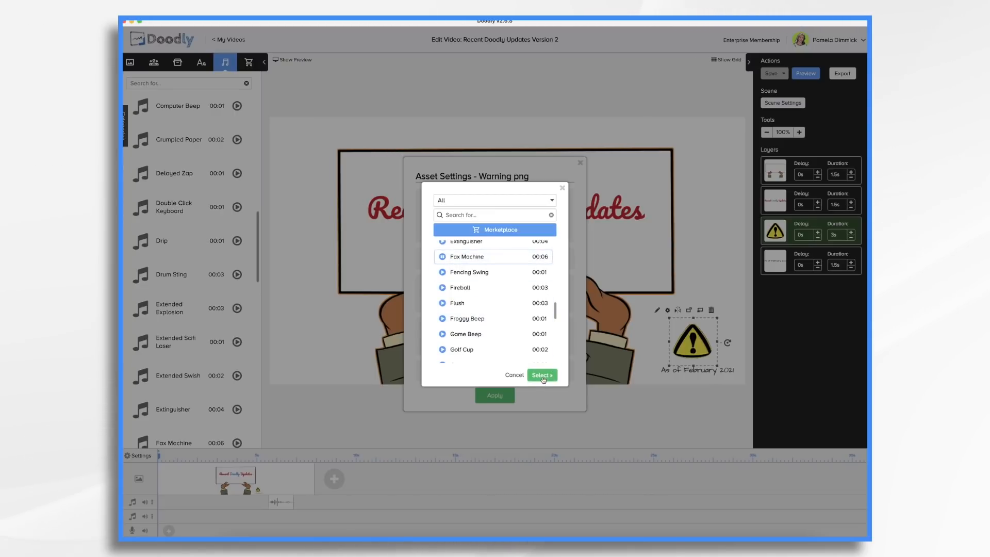
pyautogui.click(542, 375)
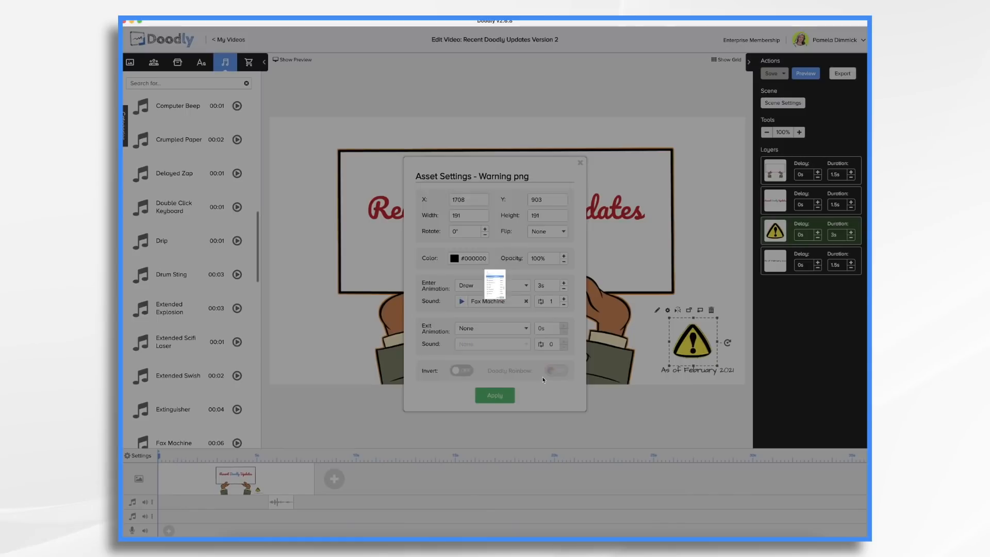
# Set the warning sign's exit animation to Erase with the Loud Pop sound looping 3 times, and apply the asset settings.
pyautogui.click(485, 329)
pyautogui.click(480, 342)
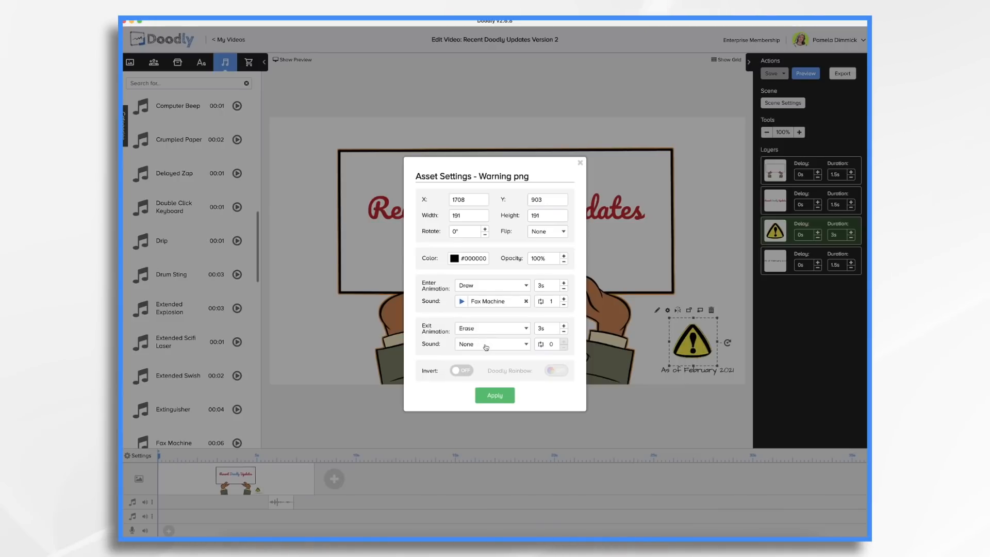
pyautogui.click(485, 345)
pyautogui.scroll(-5, 485, 347)
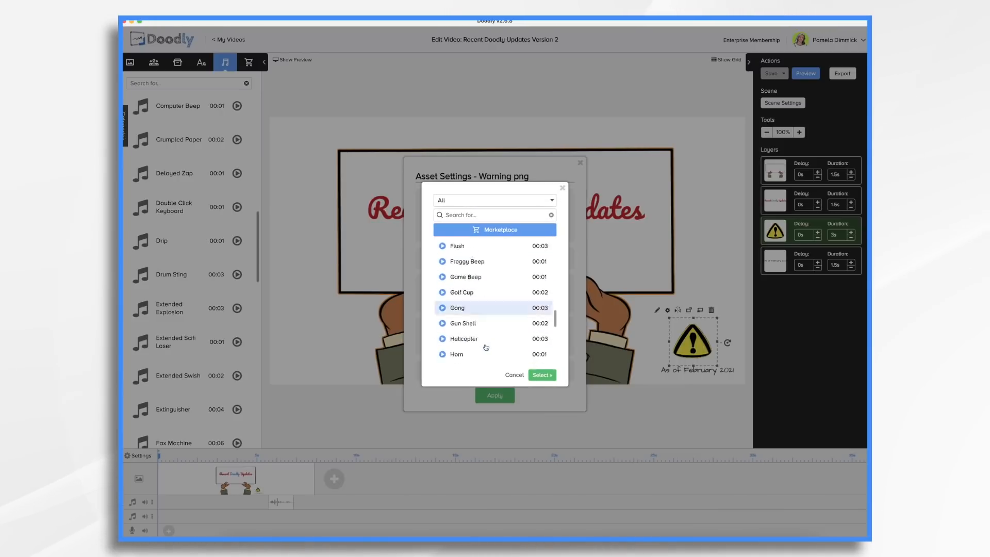
pyautogui.scroll(-3, 486, 347)
pyautogui.click(443, 329)
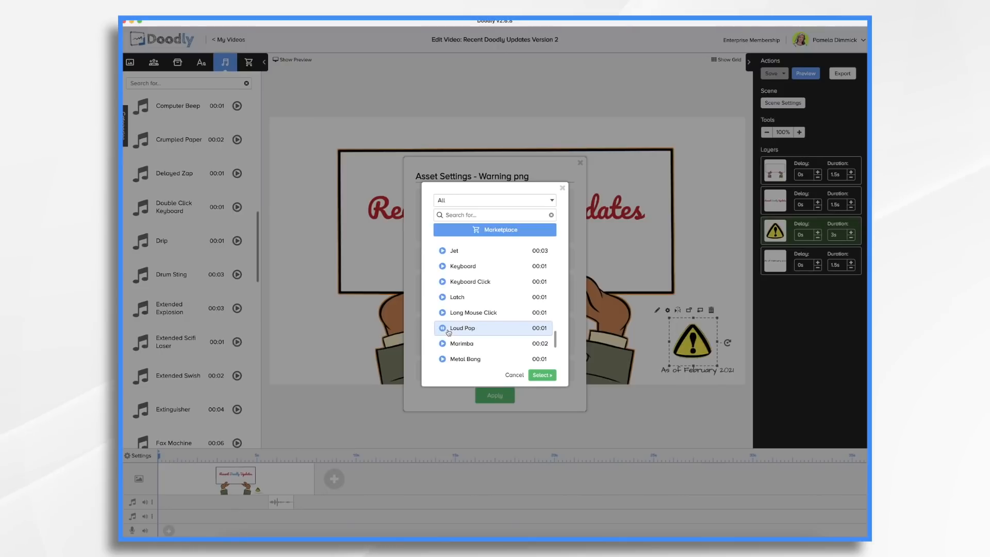
pyautogui.click(542, 376)
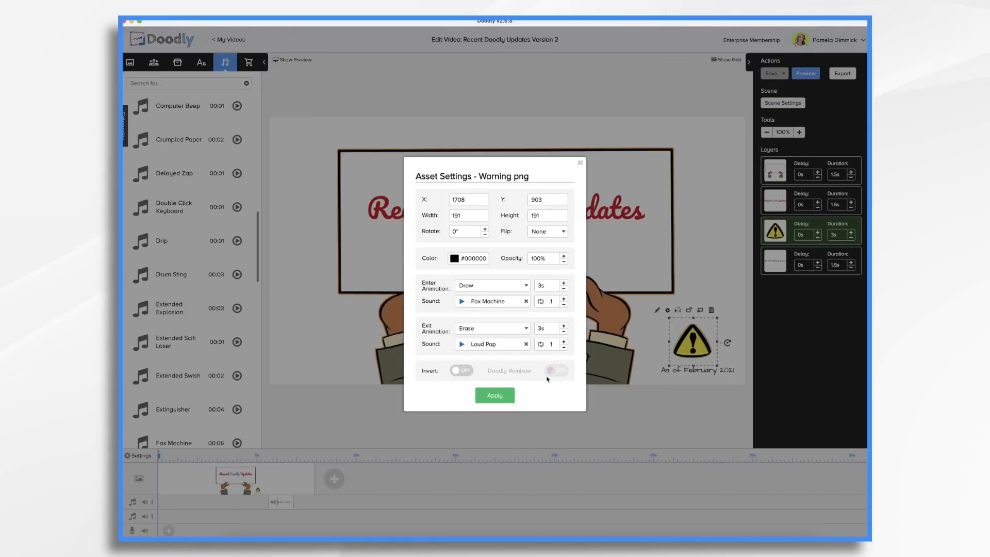
pyautogui.click(564, 343)
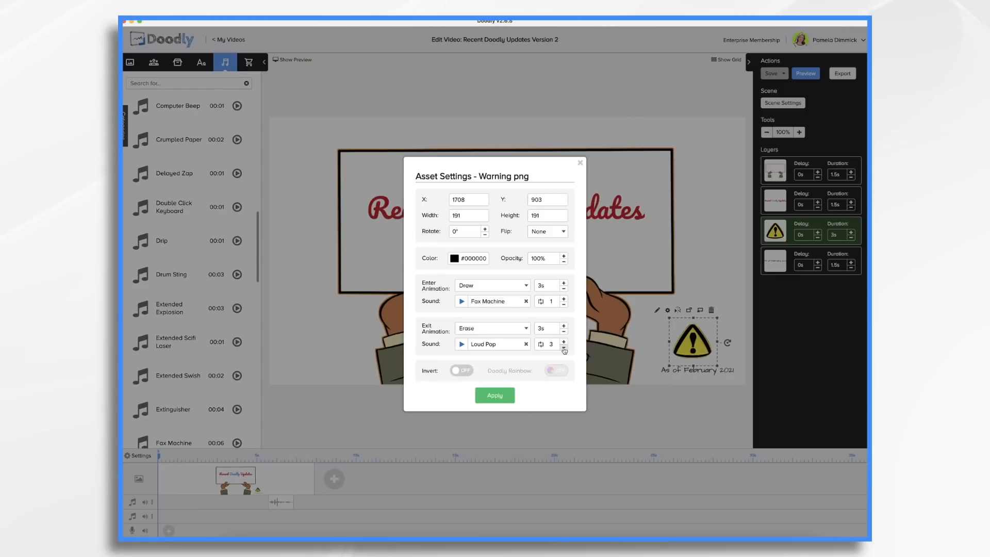
pyautogui.click(494, 396)
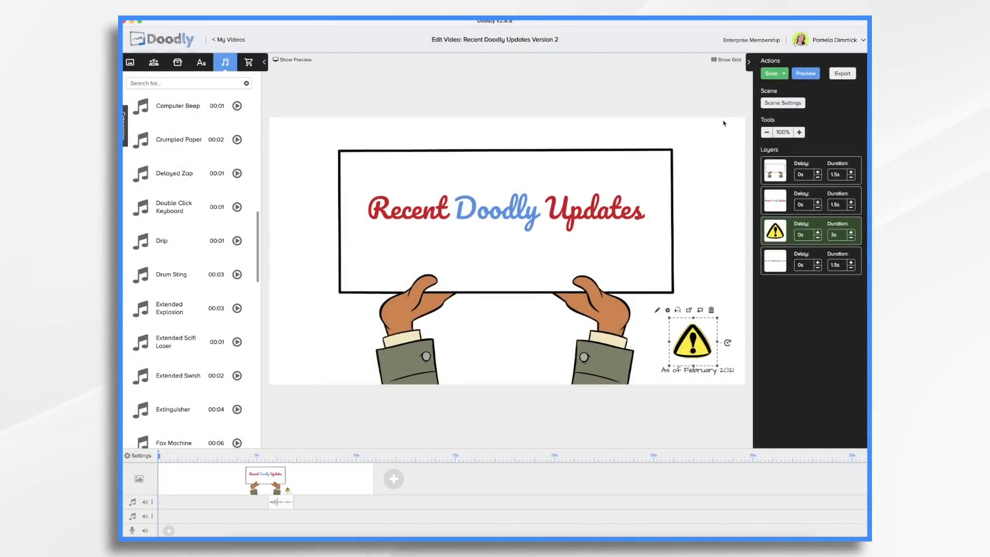
# Preview the video and remove the Crumpled Paper clip from the music timeline.
pyautogui.click(807, 74)
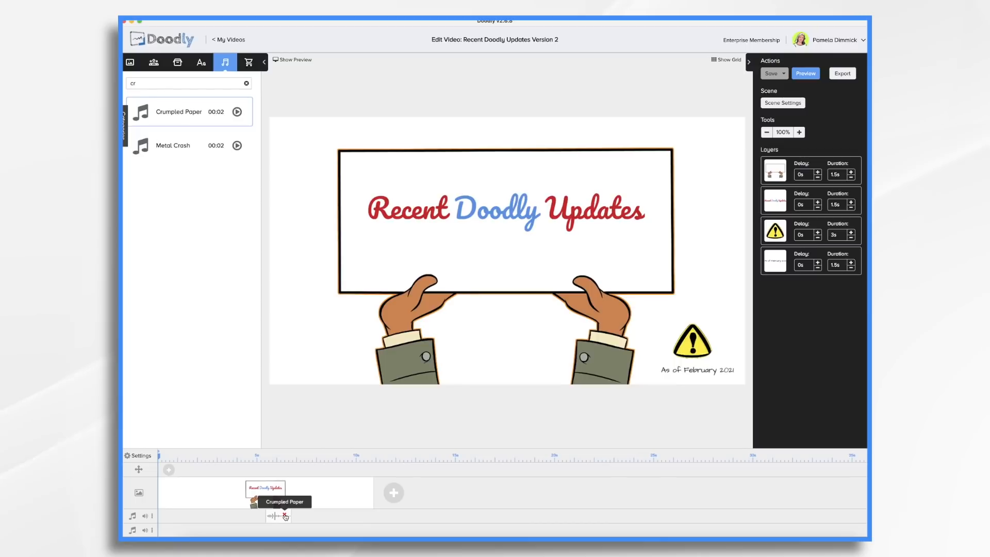
pyautogui.click(284, 515)
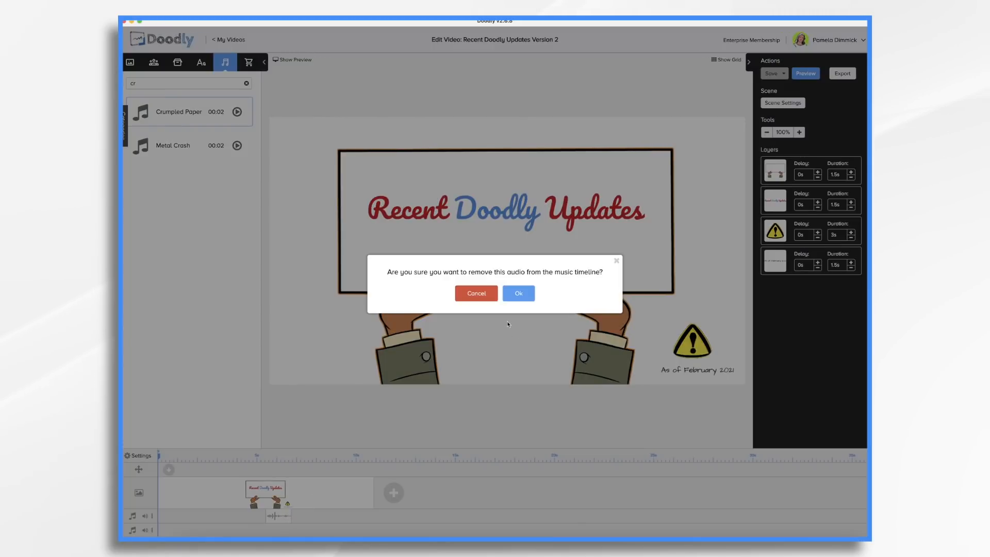
pyautogui.click(524, 294)
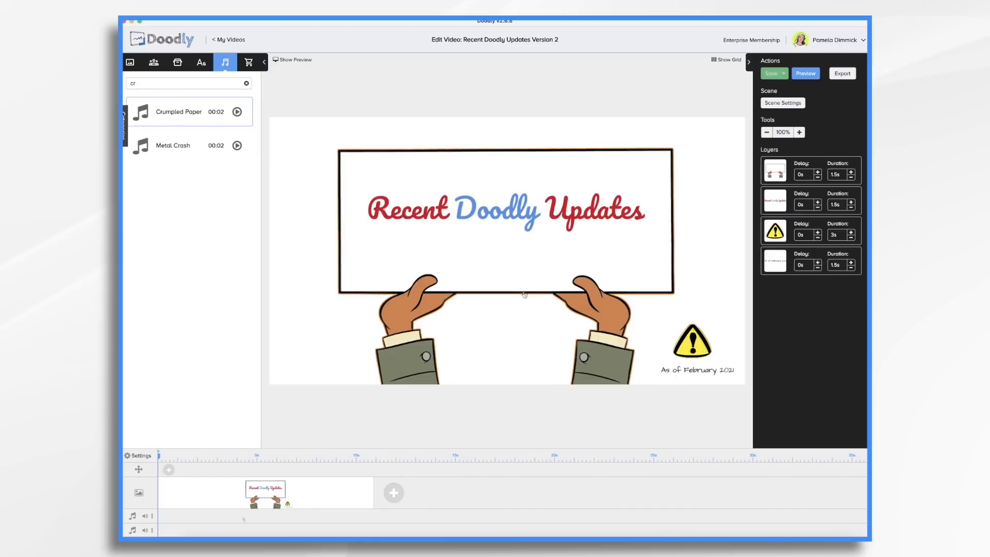
# Review the real and cartoon hand styles in the video settings, choose the 3D cartoon hand with wristbands, and apply it.
pyautogui.click(141, 457)
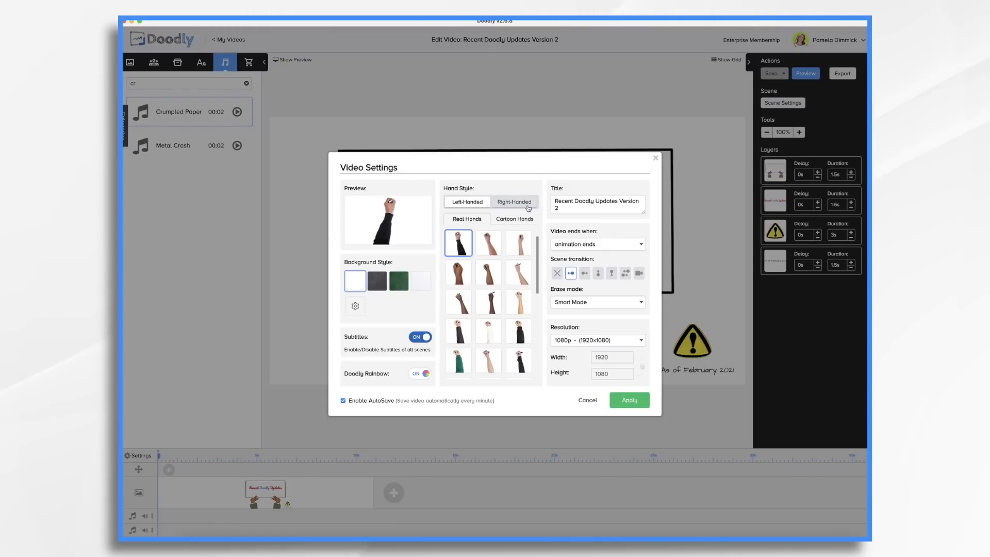
pyautogui.scroll(-4, 489, 297)
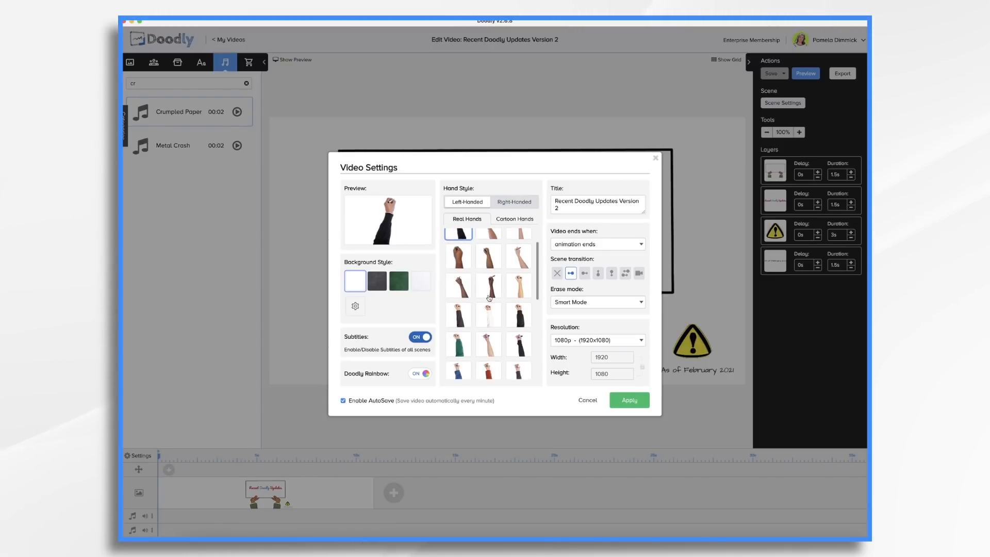
pyautogui.scroll(-2, 489, 298)
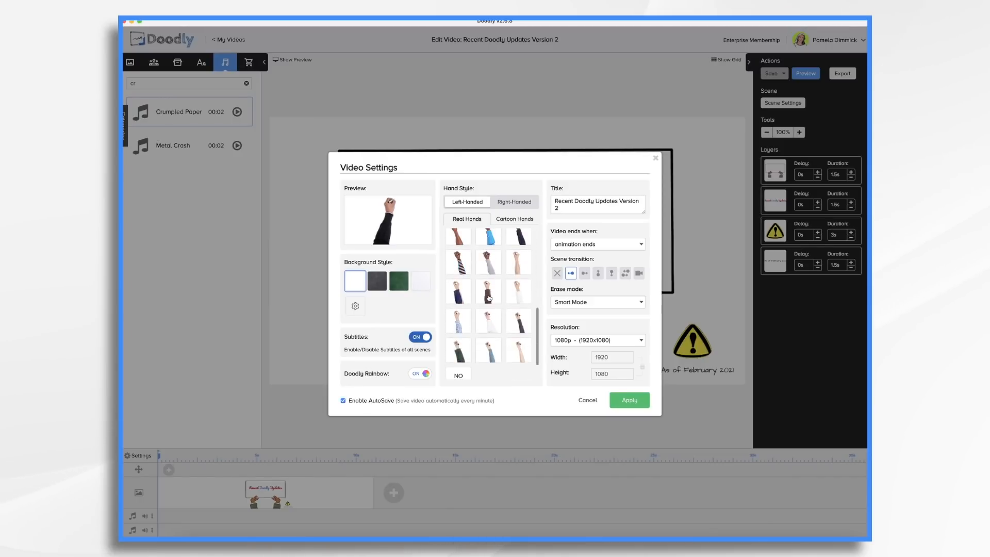
pyautogui.scroll(6, 489, 298)
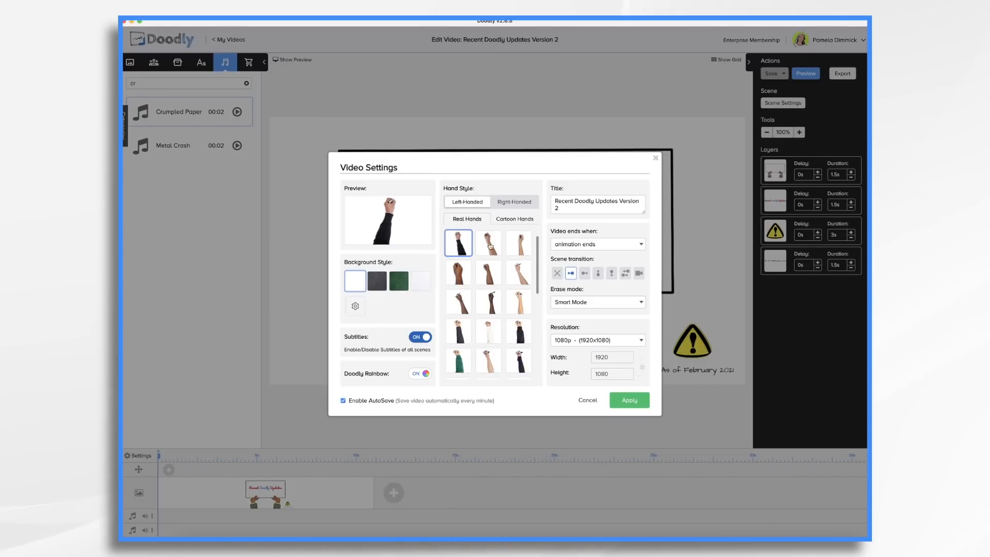
pyautogui.click(518, 219)
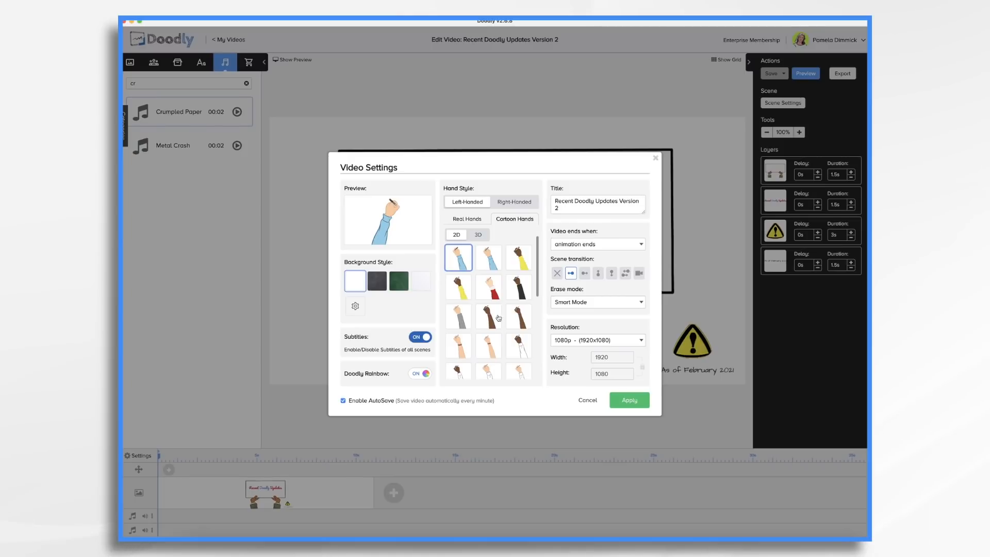
pyautogui.scroll(-5, 498, 318)
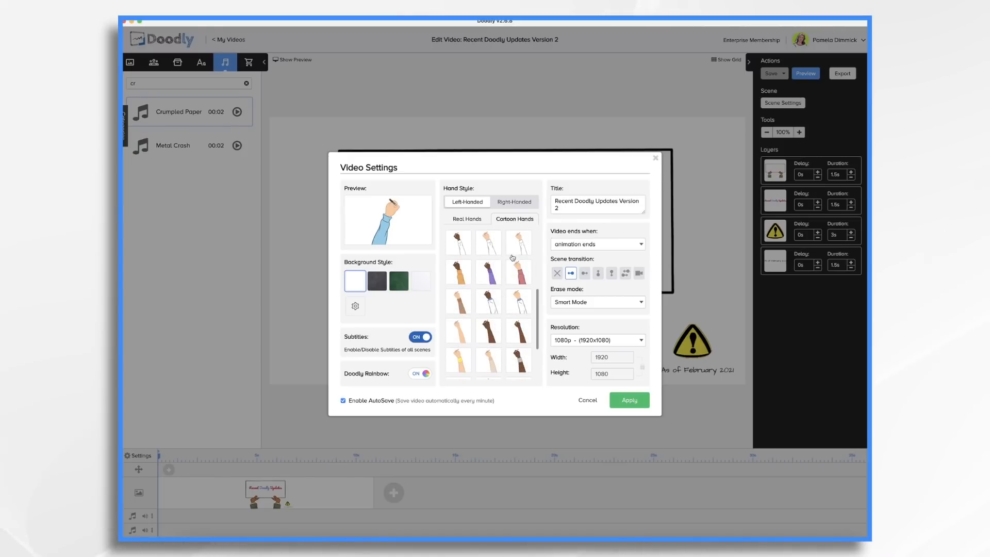
pyautogui.scroll(5, 512, 258)
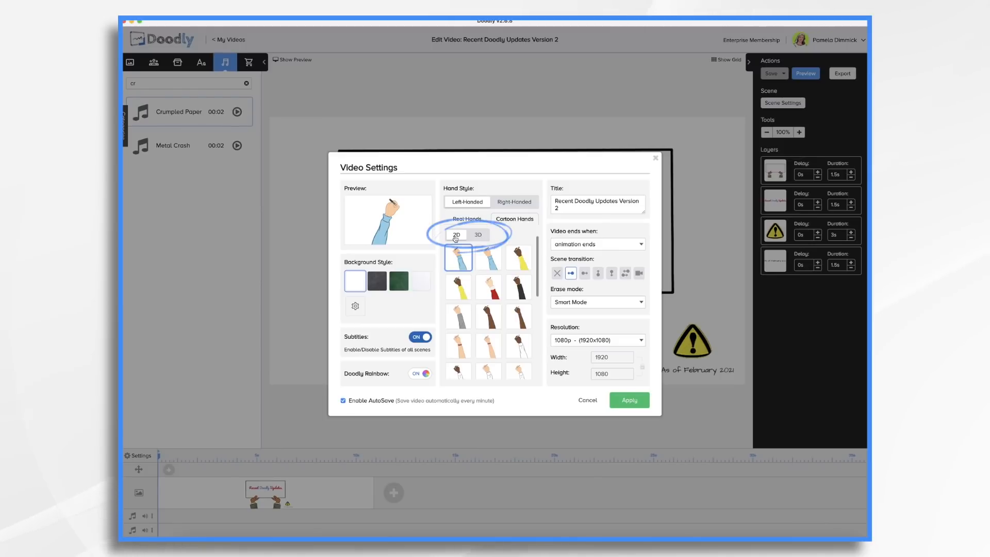
pyautogui.click(483, 238)
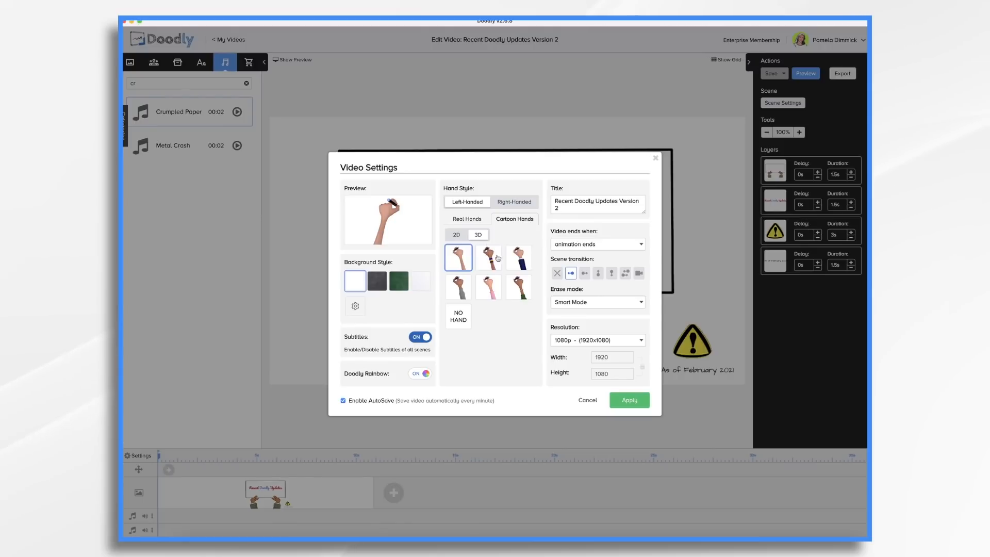
pyautogui.click(490, 260)
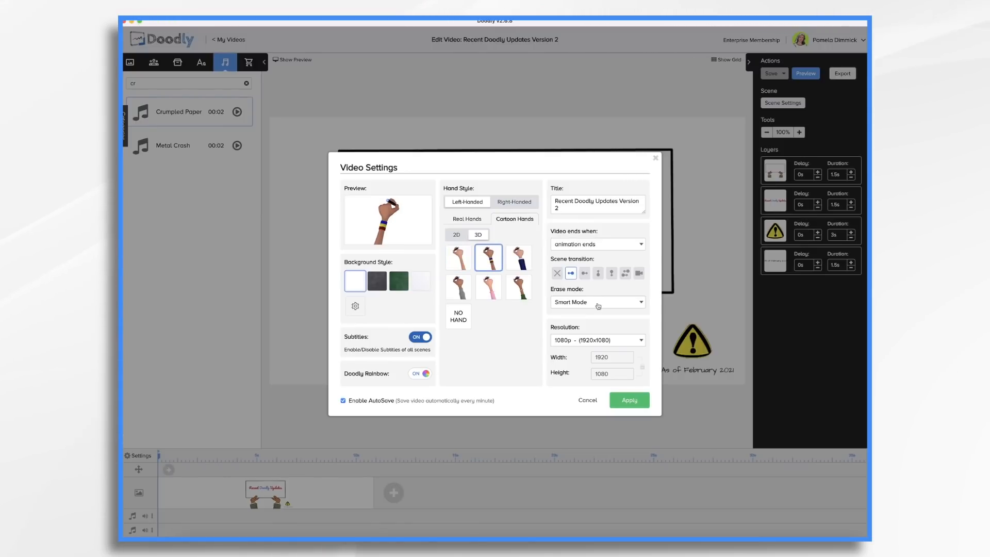
pyautogui.click(636, 403)
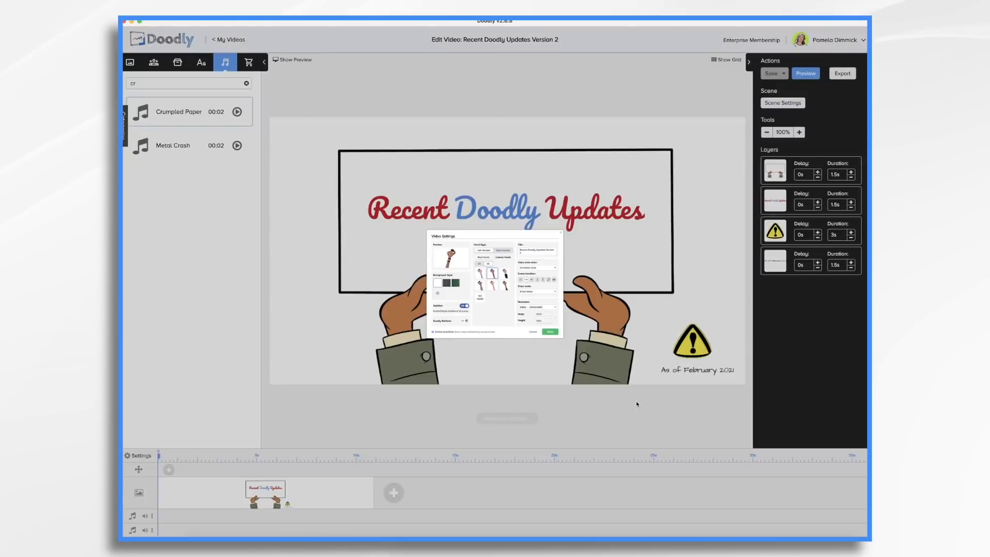